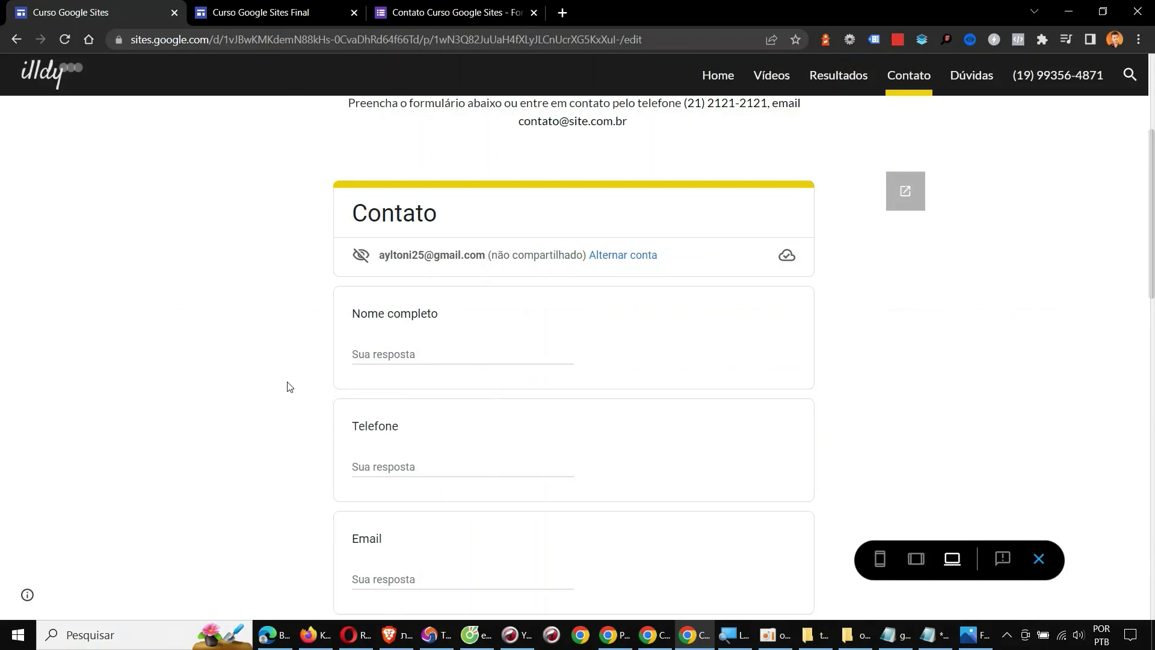
Copy the subtitle sentence beneath the Contato heading in the finished reference page's banner.
{"action": "scroll", "coordinate": [247, 360], "scroll_direction": "down", "scroll_amount": 4}
{"action": "scroll", "coordinate": [244, 360], "scroll_direction": "down", "scroll_amount": 8}
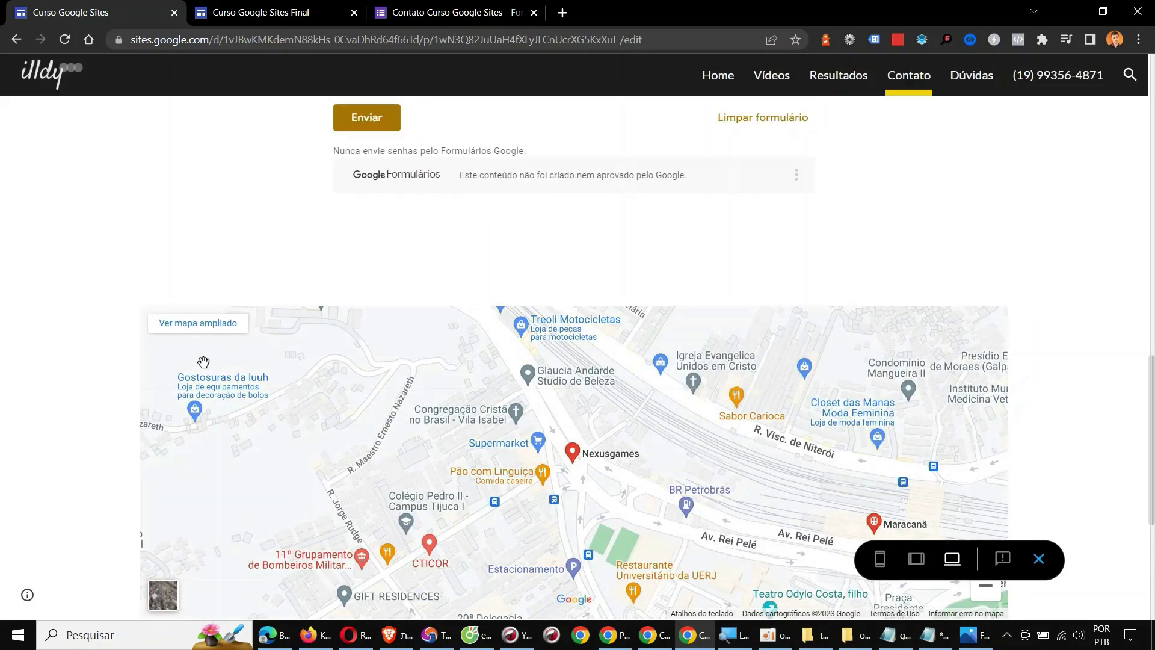
{"action": "scroll", "coordinate": [98, 392], "scroll_direction": "down", "scroll_amount": 4}
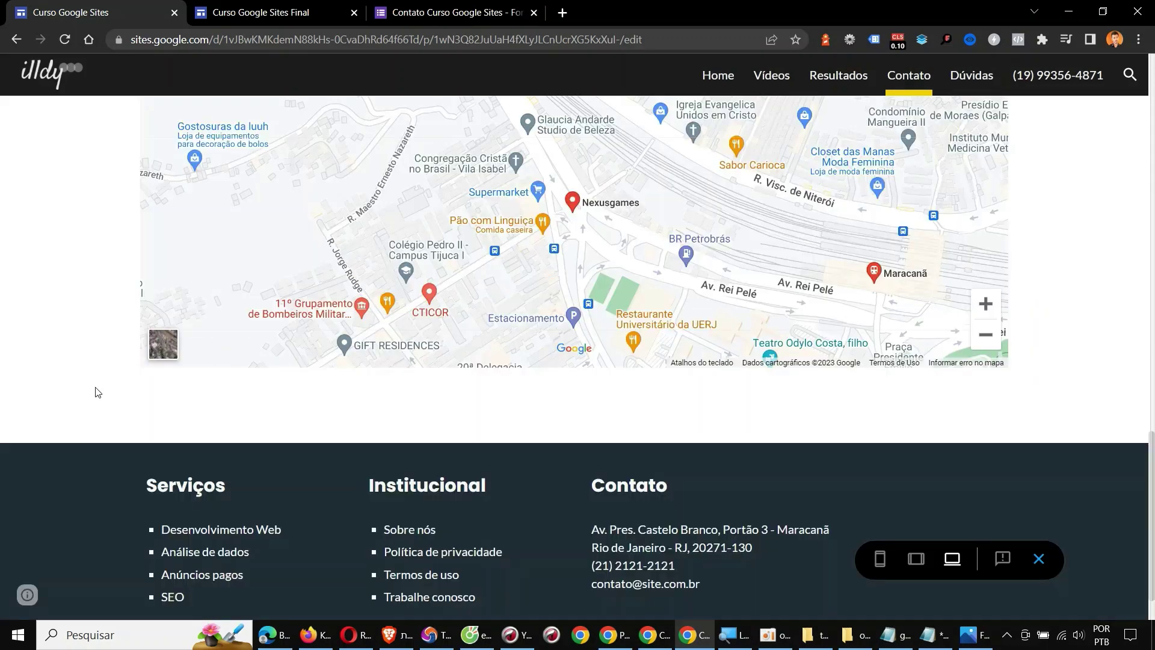
{"action": "scroll", "coordinate": [98, 392], "scroll_direction": "up", "scroll_amount": 20}
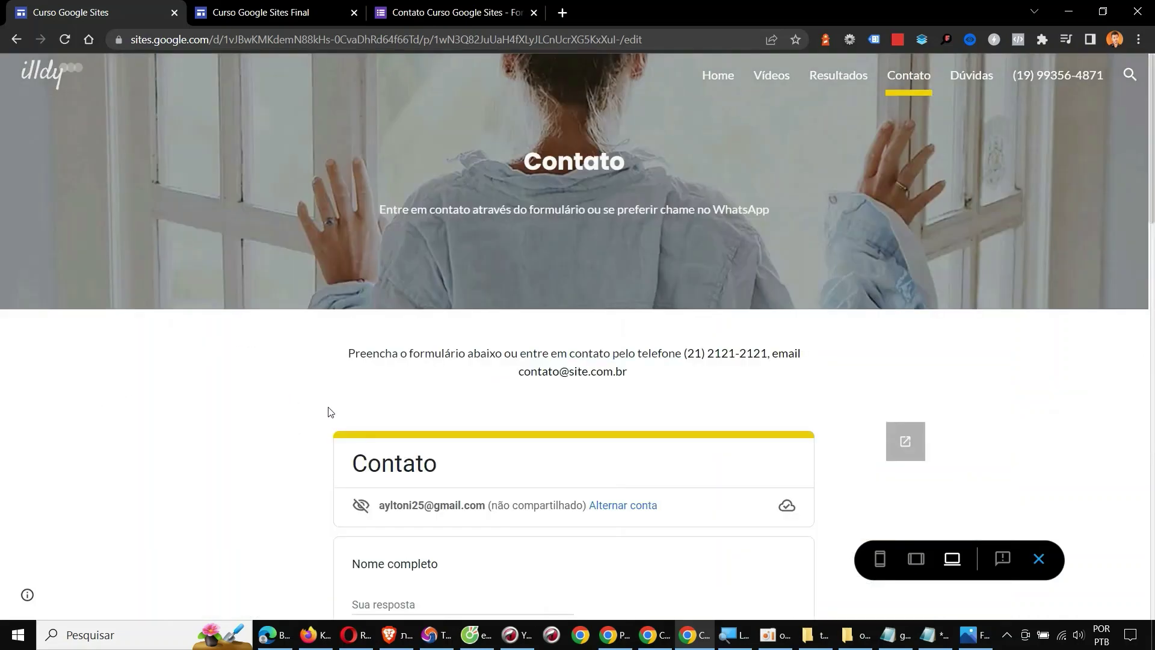
{"action": "triple_click", "coordinate": [558, 210]}
{"action": "key", "text": "ctrl+c"}
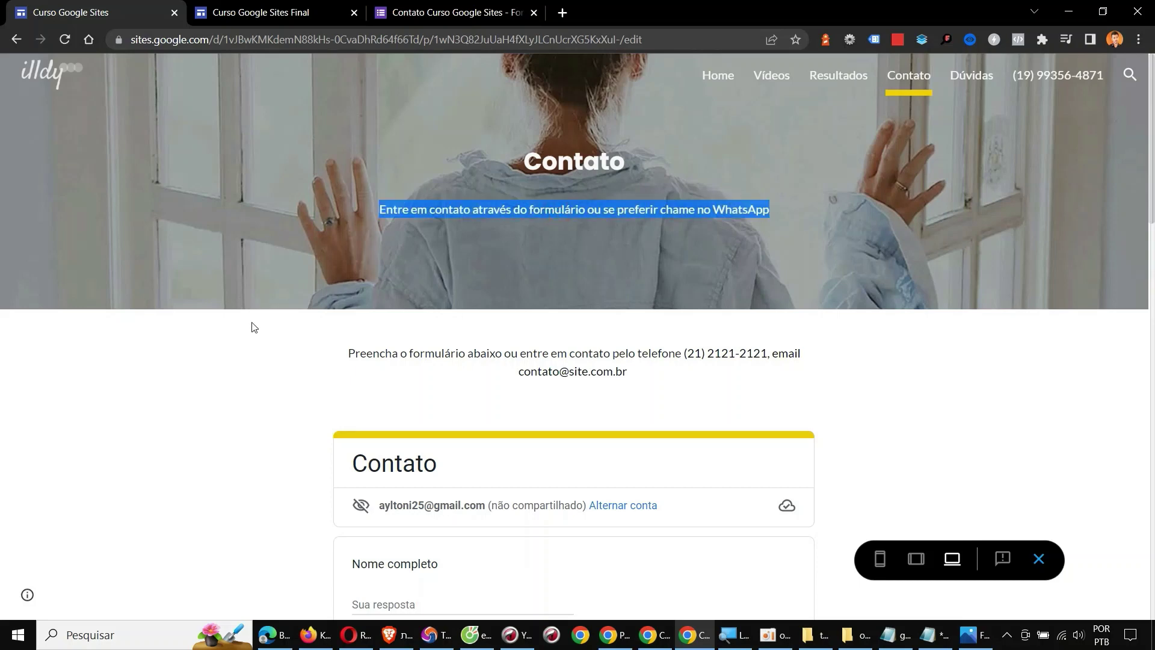
{"action": "left_click", "coordinate": [242, 356]}
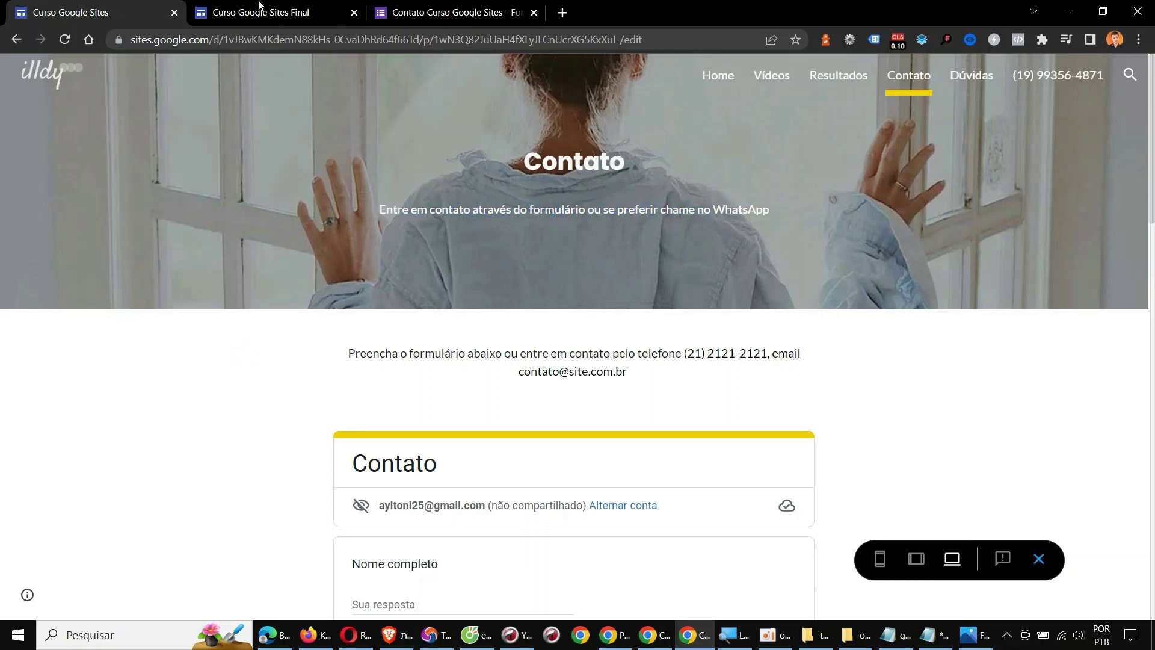
In the Curso Google Sites Final site, change the Contato page's header type to Banner.
{"action": "left_click", "coordinate": [259, 6]}
{"action": "left_click", "coordinate": [328, 599]}
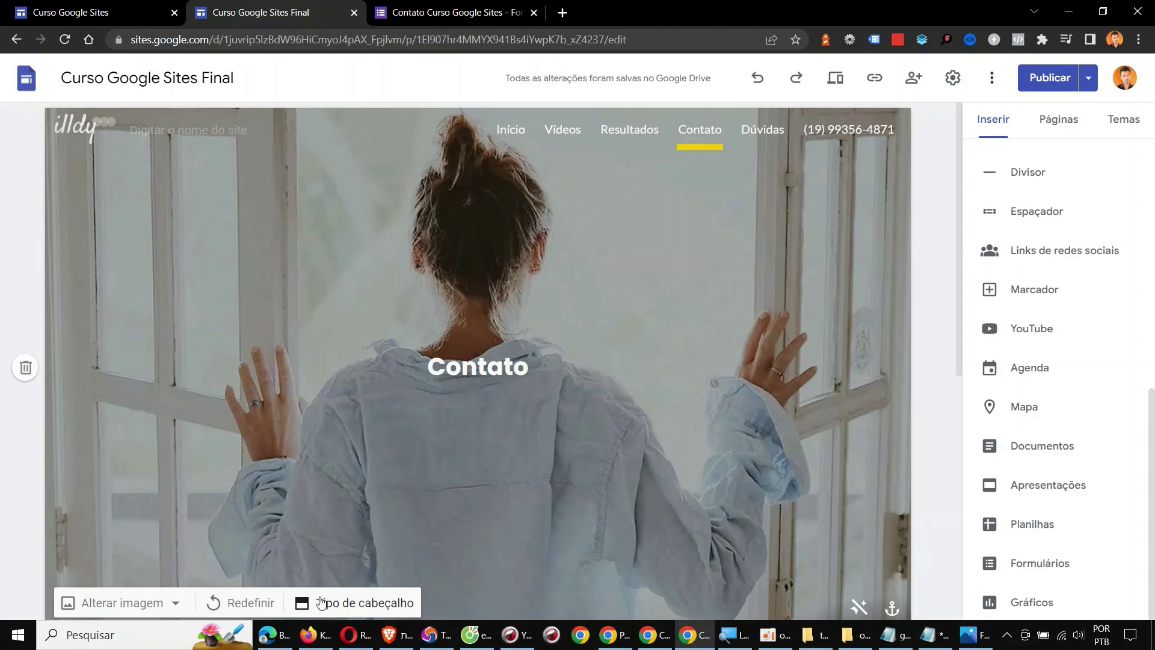
{"action": "left_click", "coordinate": [328, 597]}
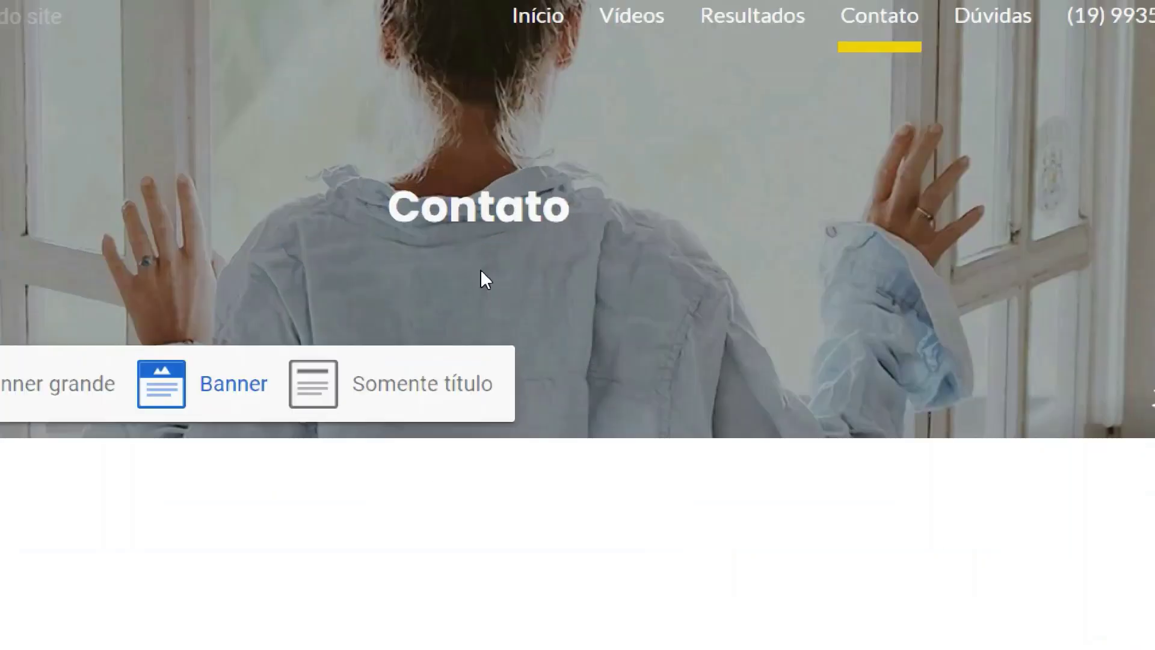
Add a text box below the Contato title in the banner containing "Entre em contato através do formulário ou se preferir chame no WhatsApp".
{"action": "left_click", "coordinate": [478, 269]}
{"action": "left_click", "coordinate": [481, 268]}
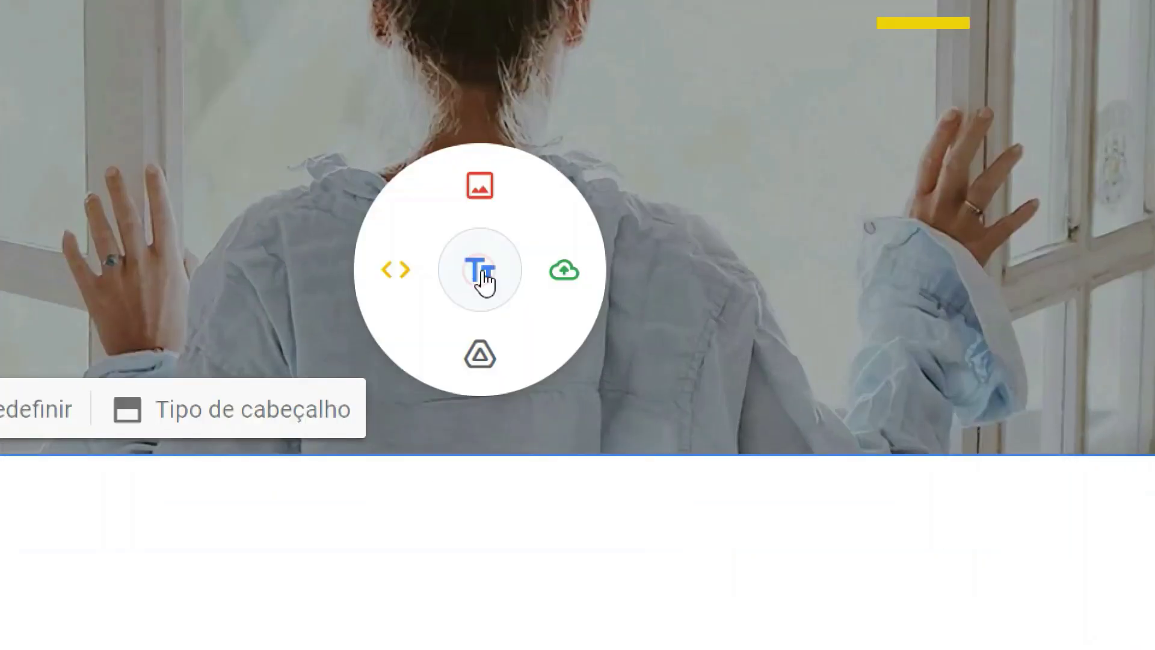
{"action": "left_click", "coordinate": [478, 269]}
{"action": "key", "text": "ctrl+v"}
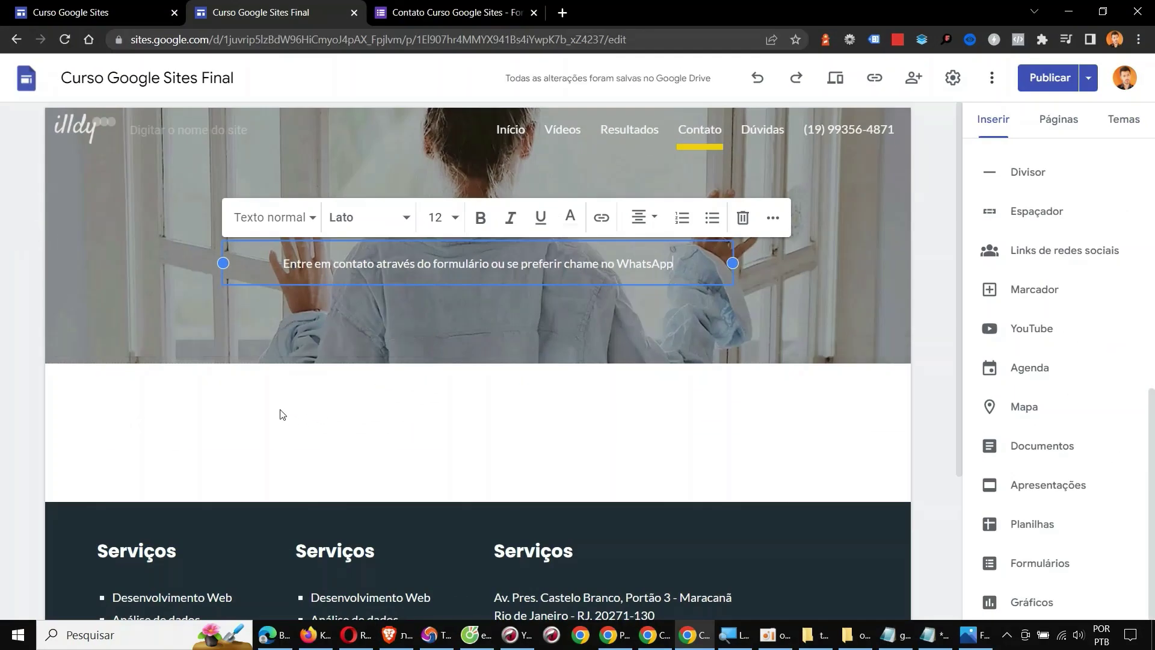
{"action": "left_click", "coordinate": [9, 502]}
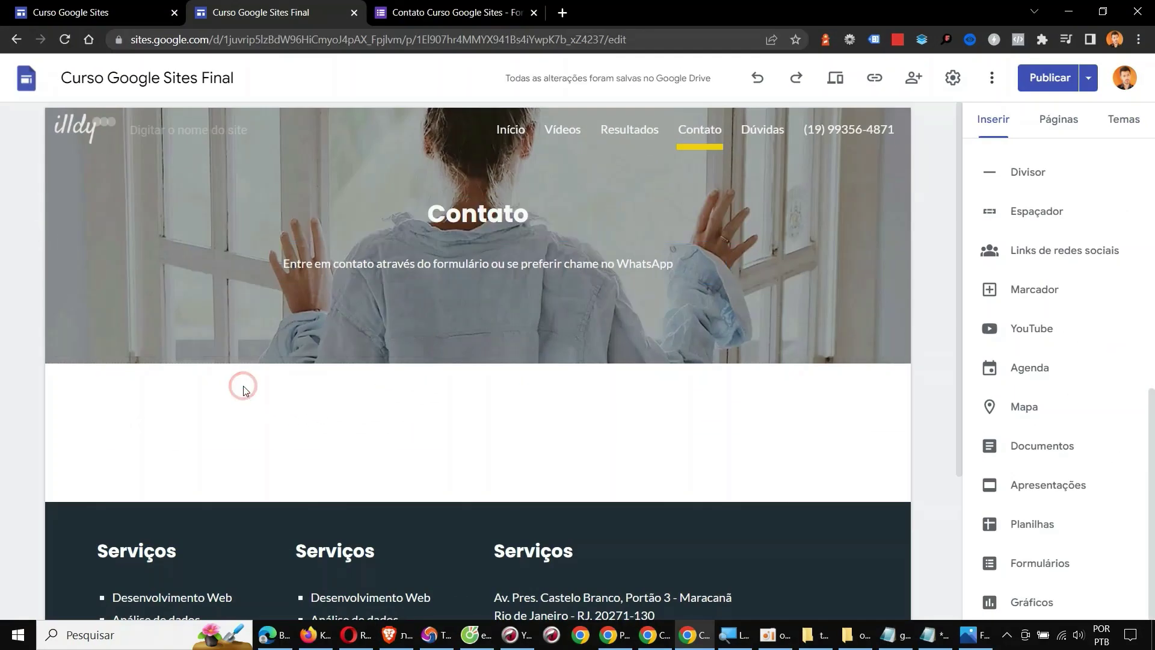
Insert a text box below the banner and paste the "Preencha o formulário abaixo" paragraph with the contact phone and e-mail, trimming the trailing characters.
{"action": "scroll", "coordinate": [1044, 232], "scroll_direction": "up", "scroll_amount": 4}
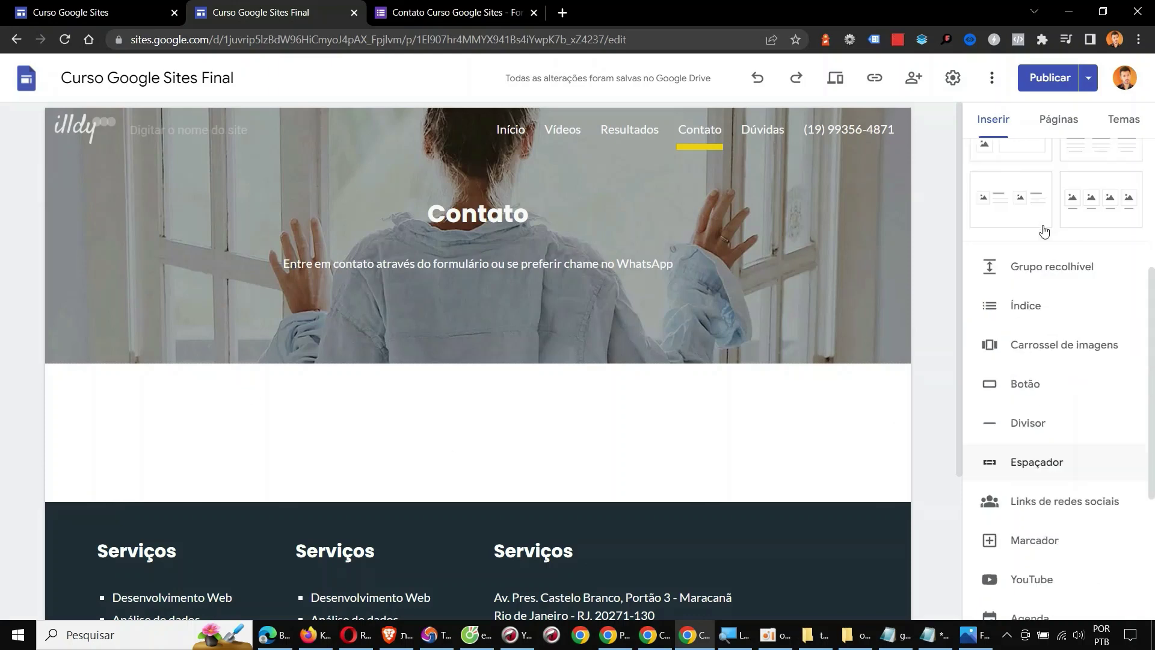
{"action": "scroll", "coordinate": [1023, 325], "scroll_direction": "up", "scroll_amount": 4}
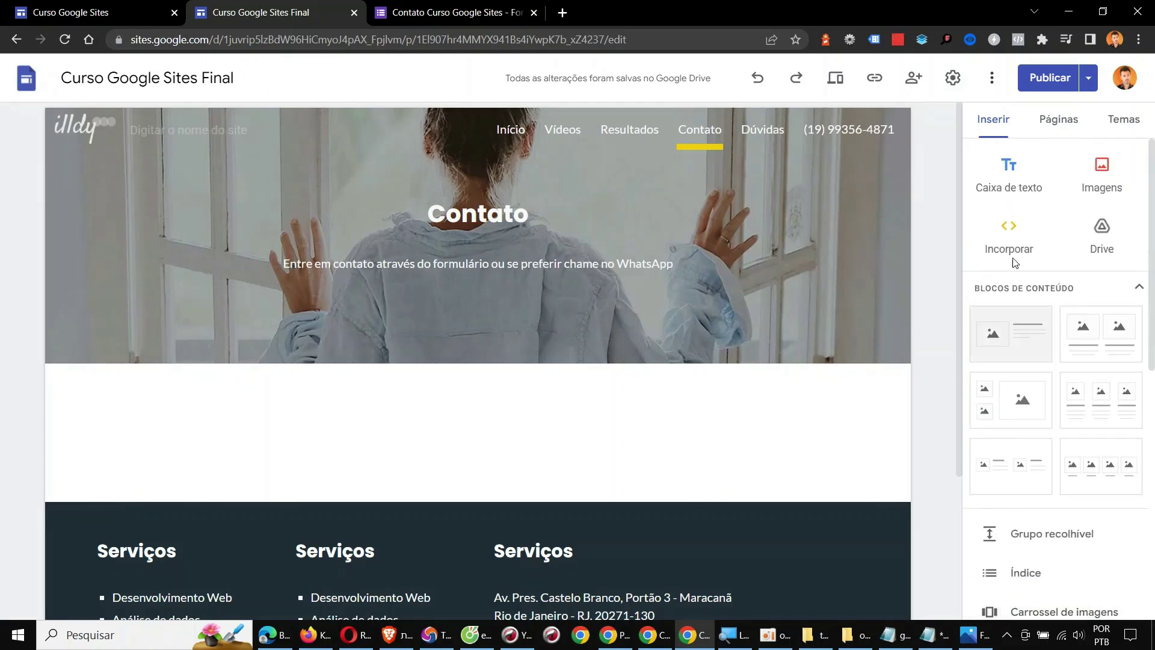
{"action": "left_click", "coordinate": [1008, 170]}
{"action": "scroll", "coordinate": [200, 299], "scroll_direction": "down", "scroll_amount": 2}
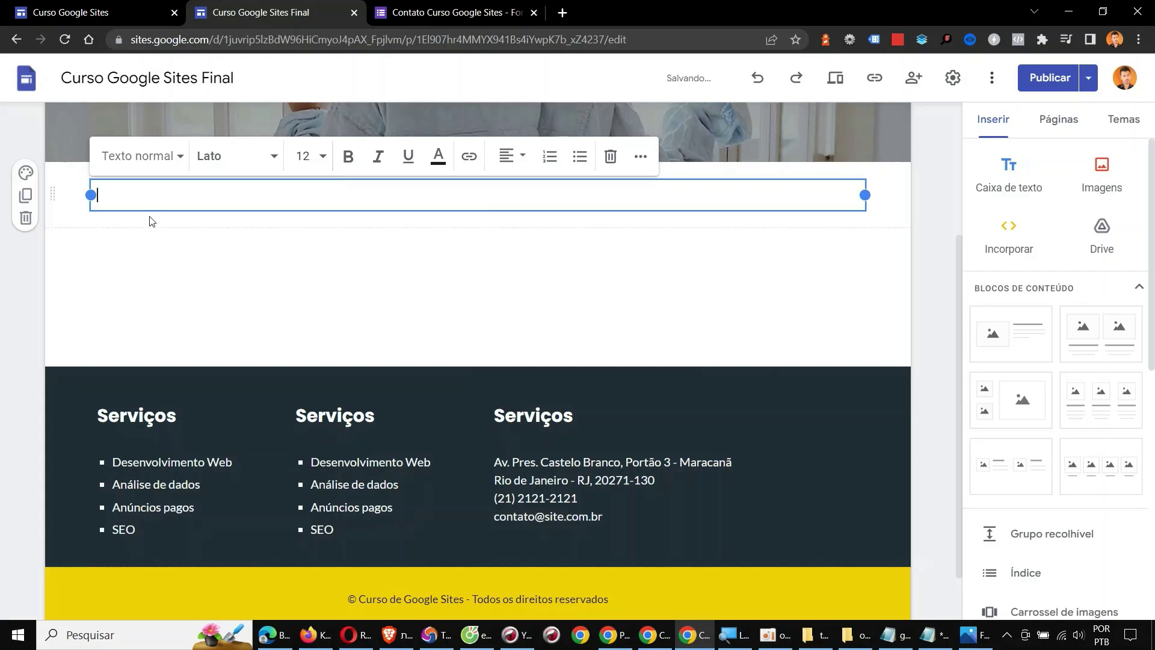
{"action": "key", "text": "ctrl+v"}
{"action": "key", "text": "BackSpace"}
{"action": "key", "text": "BackSpace"}
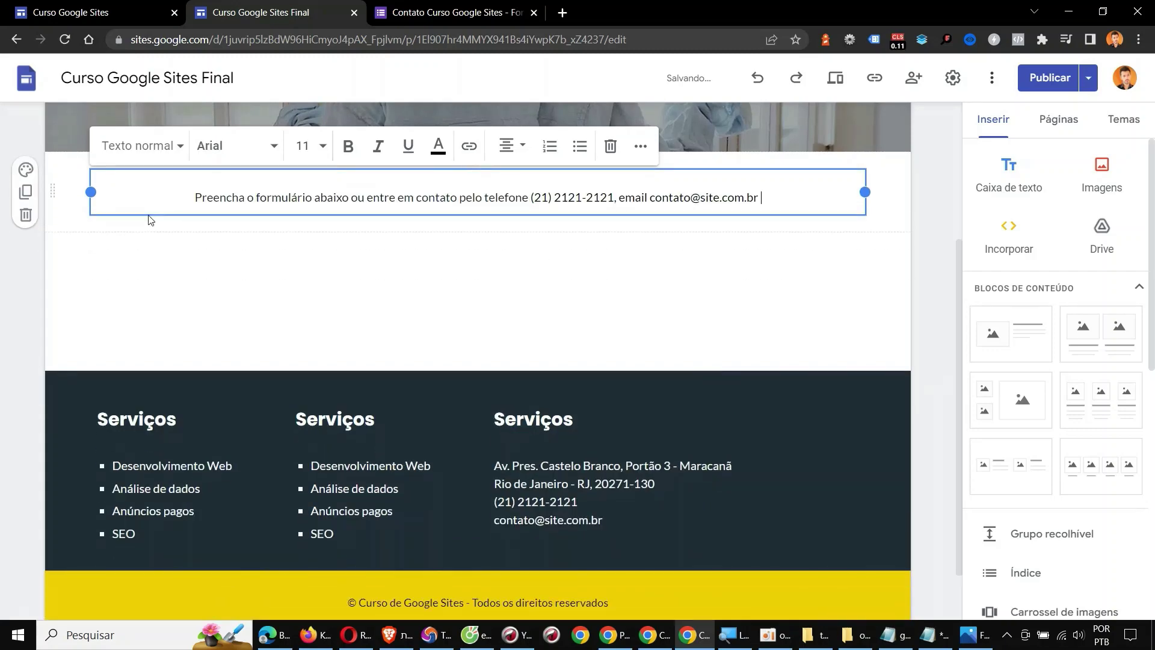
Narrow the contact paragraph's text box from both sides so it stays centred on the page.
{"action": "left_click_drag", "start_coordinate": [91, 192], "coordinate": [223, 202]}
{"action": "left_click_drag", "start_coordinate": [866, 203], "coordinate": [753, 202]}
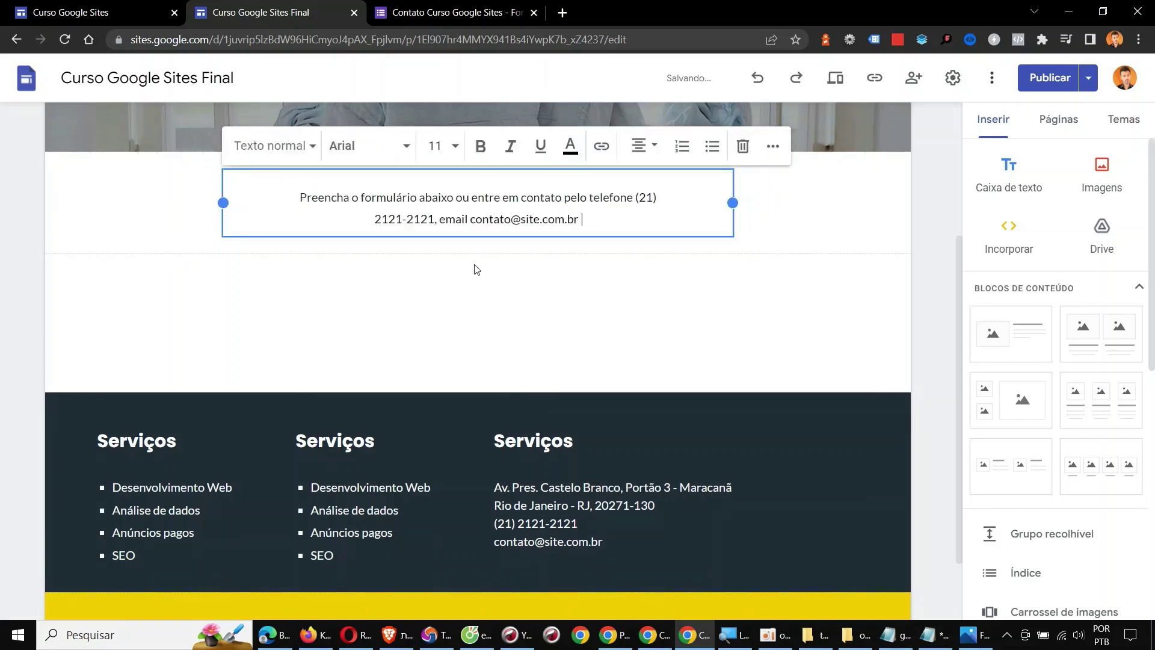
{"action": "left_click", "coordinate": [420, 291]}
{"action": "scroll", "coordinate": [327, 328], "scroll_direction": "up", "scroll_amount": 4}
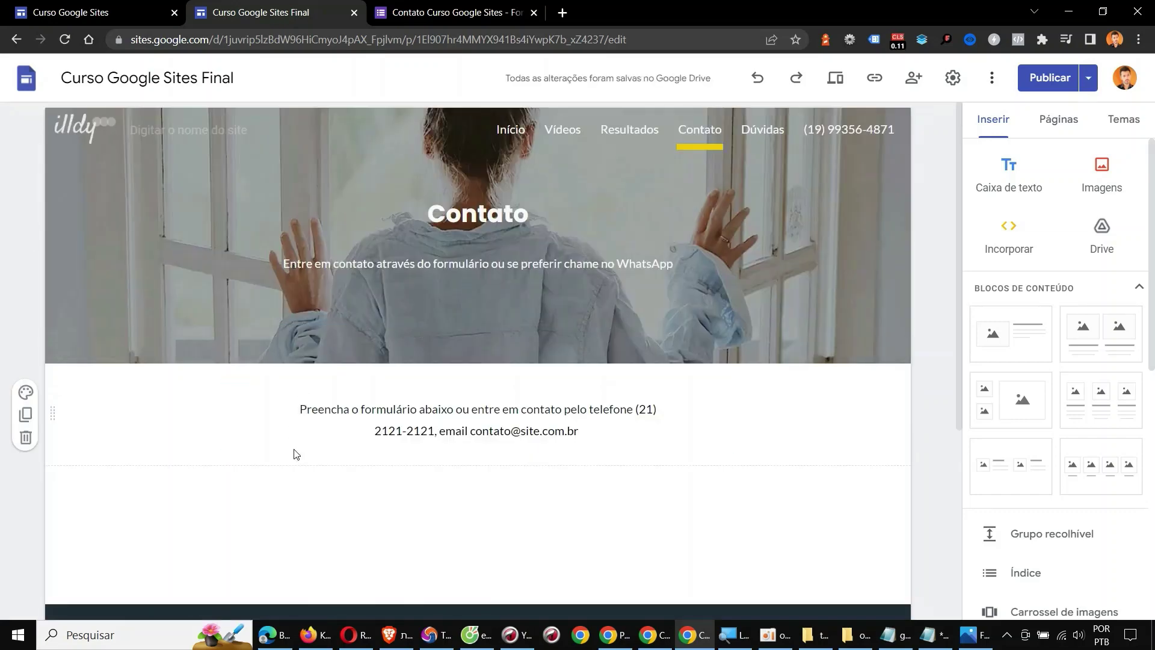
Switch to the Contato Curso Google Sites form in Google Forms and review its address and questions.
{"action": "left_click", "coordinate": [87, 6]}
{"action": "left_click", "coordinate": [282, 8]}
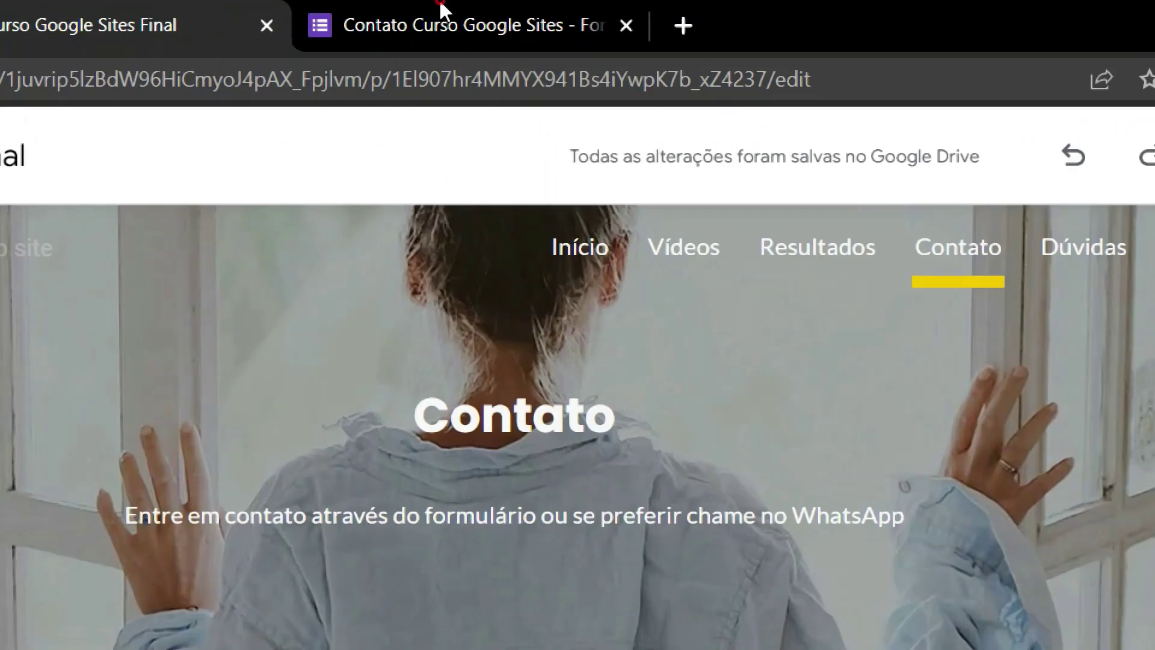
{"action": "left_click", "coordinate": [442, 7]}
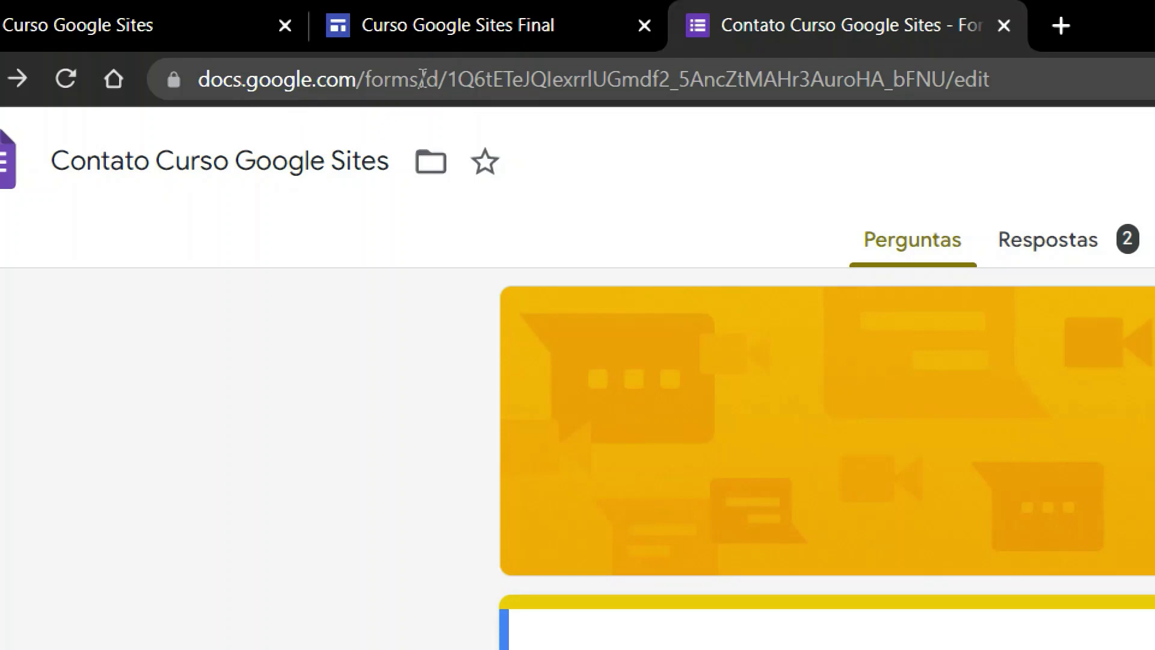
{"action": "left_click_drag", "start_coordinate": [419, 79], "coordinate": [189, 90]}
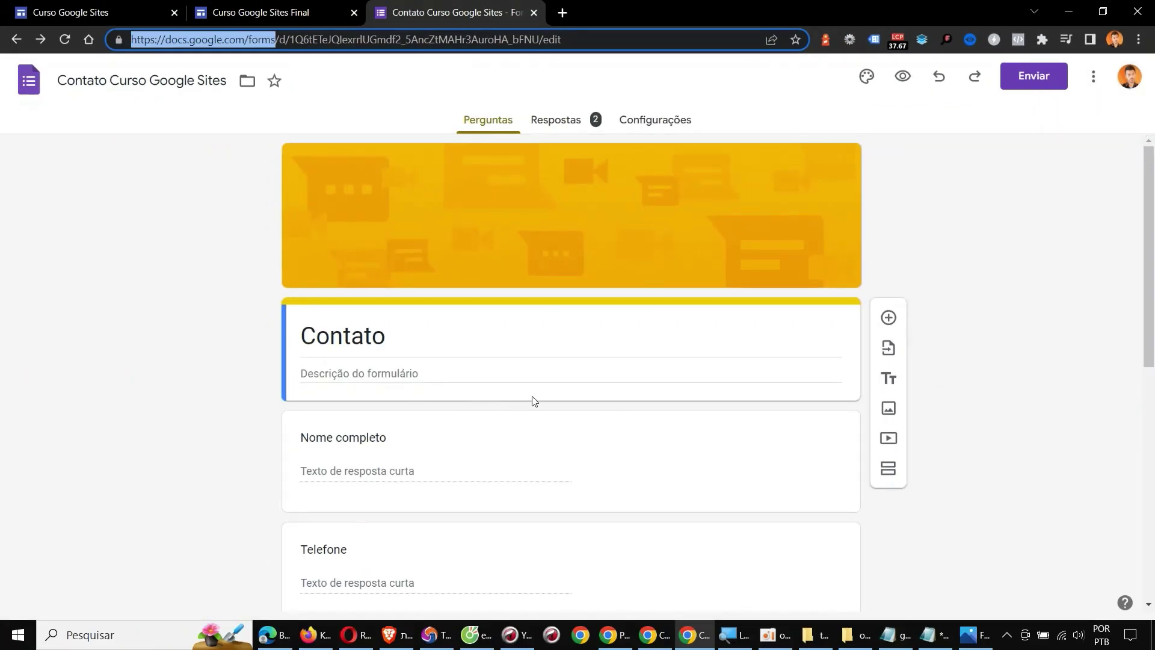
{"action": "scroll", "coordinate": [890, 321], "scroll_direction": "down", "scroll_amount": 8}
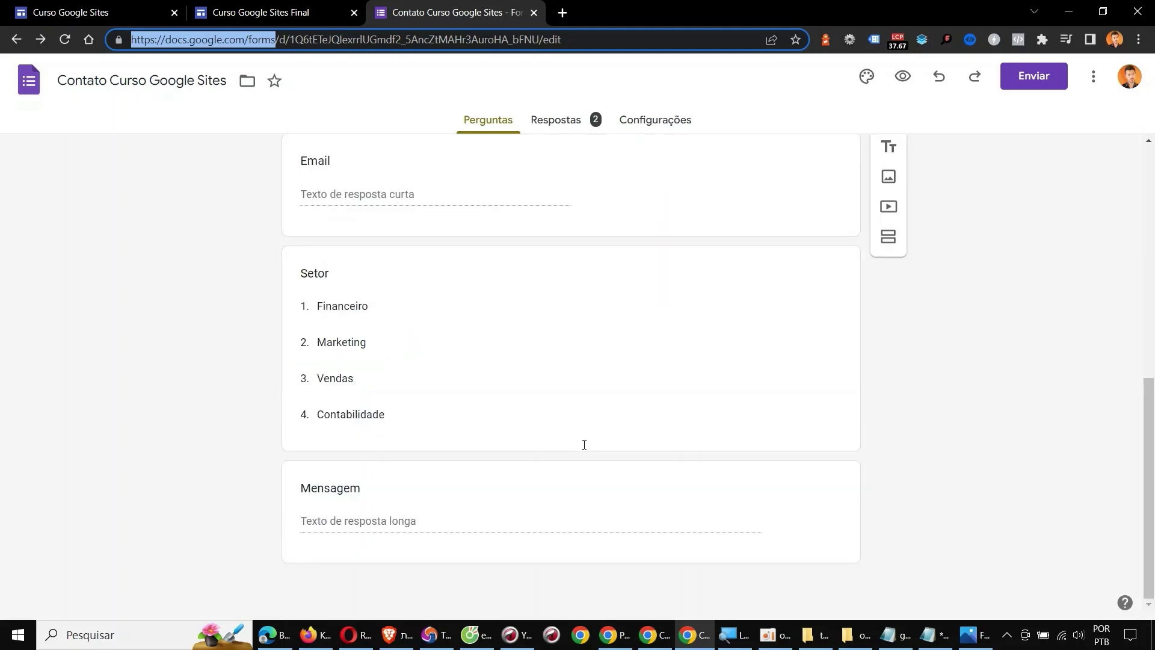
{"action": "scroll", "coordinate": [890, 320], "scroll_direction": "up", "scroll_amount": 8}
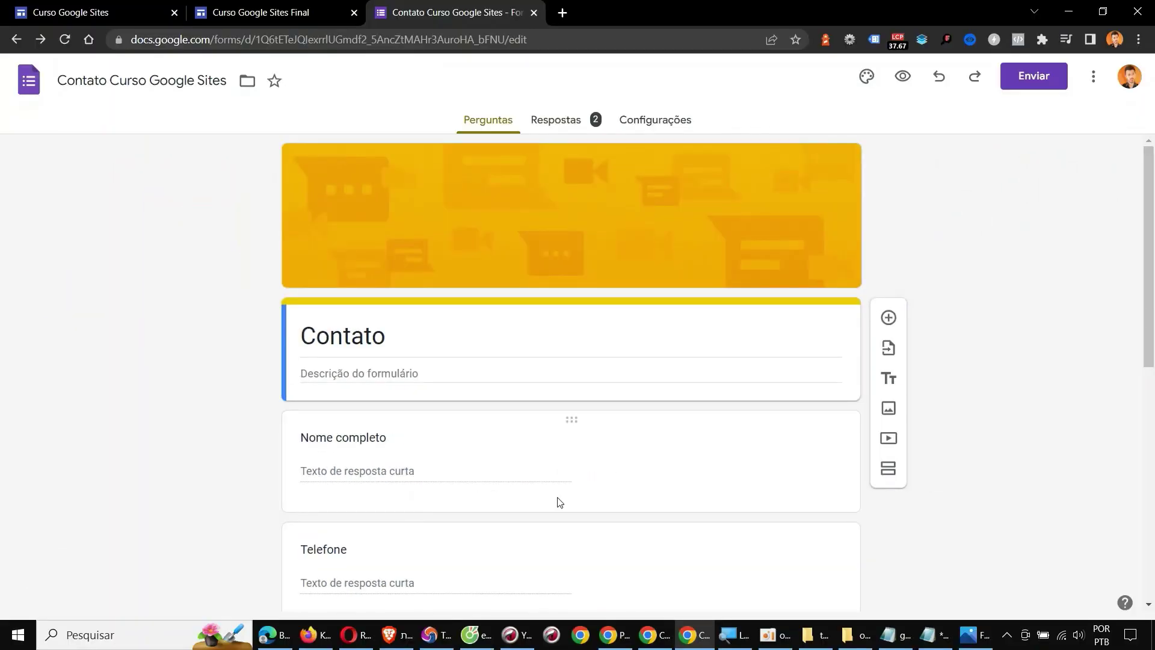
View the answer types available for the form's Nome completo question, keeping Resposta curta.
{"action": "left_click", "coordinate": [678, 455]}
{"action": "scroll", "coordinate": [1142, 289], "scroll_direction": "down", "scroll_amount": 2}
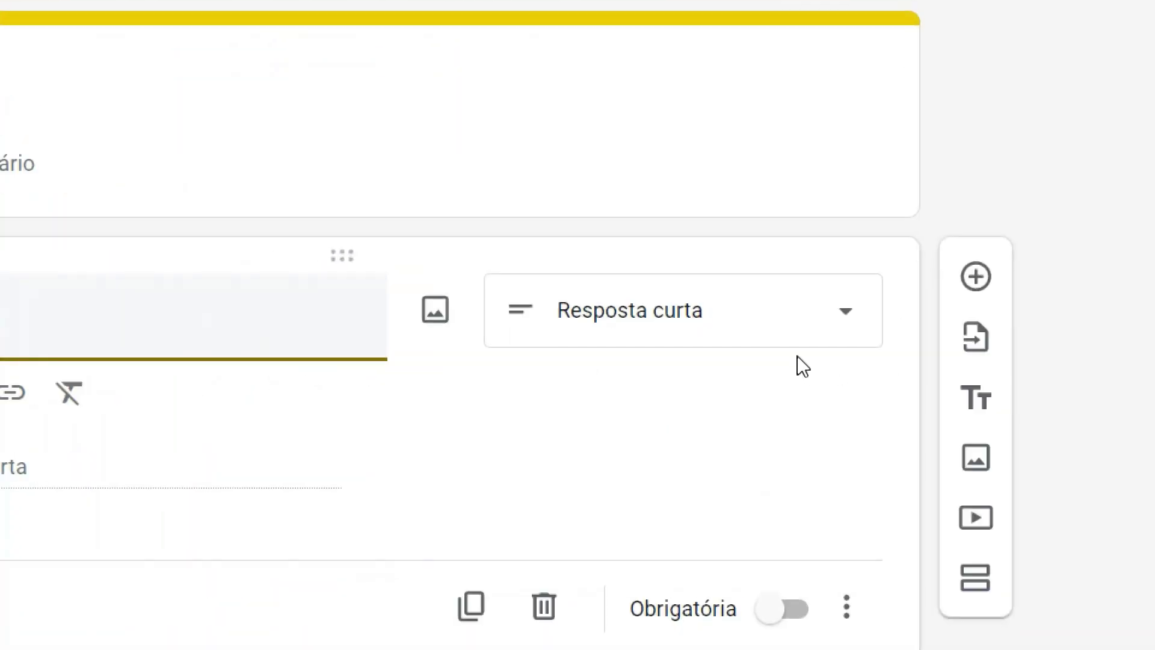
{"action": "left_click", "coordinate": [787, 343]}
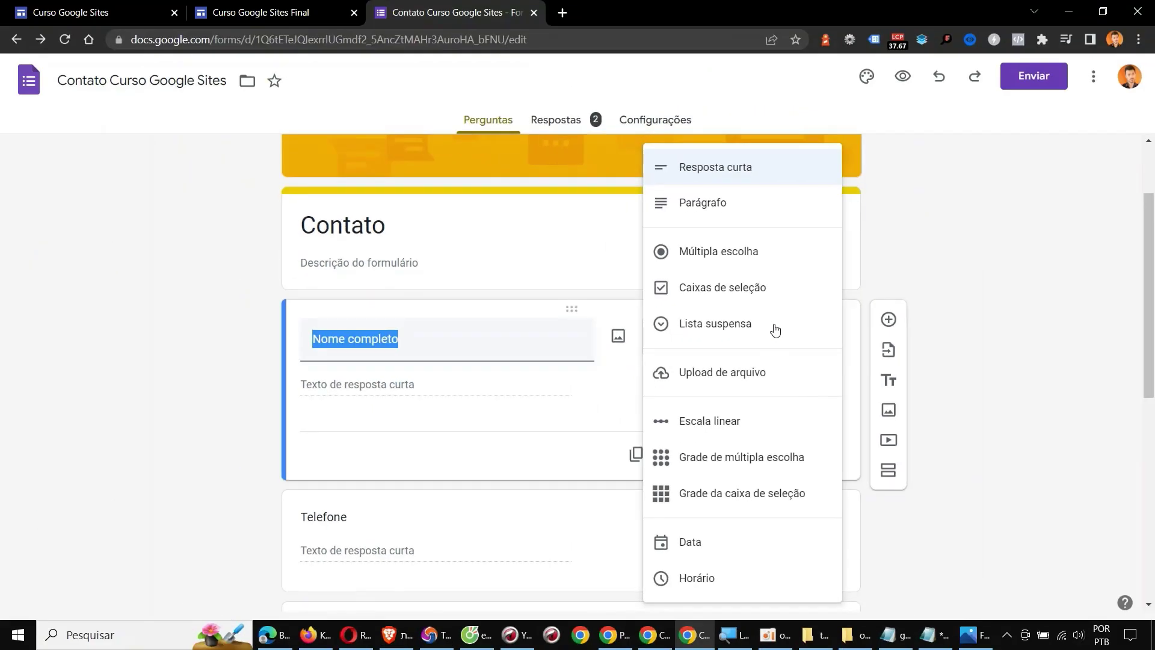
{"action": "left_click", "coordinate": [1021, 358]}
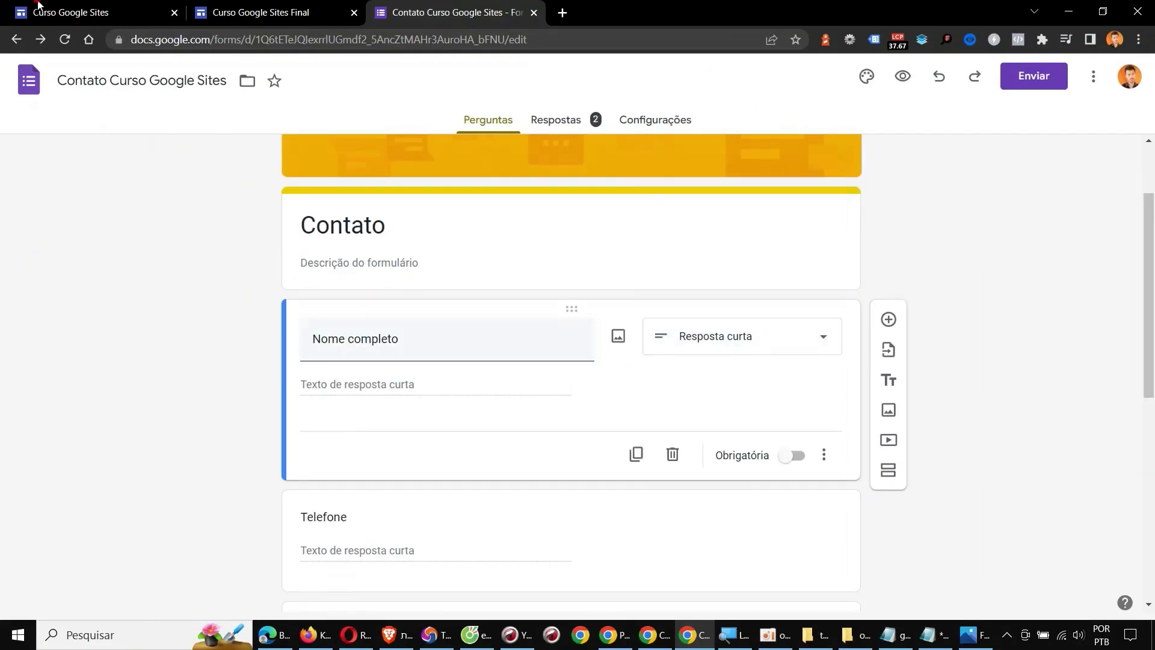
Examine the fields of the contact form embedded in the finished reference site.
{"action": "left_click", "coordinate": [38, 5]}
{"action": "scroll", "coordinate": [269, 424], "scroll_direction": "down", "scroll_amount": 4}
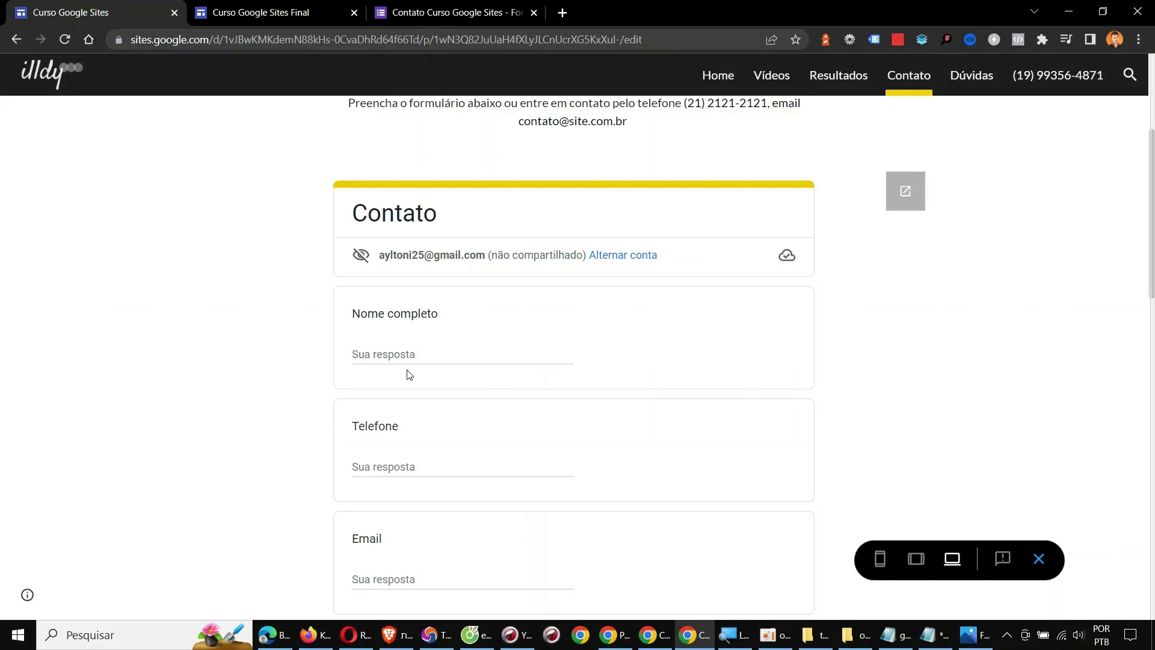
{"action": "scroll", "coordinate": [408, 375], "scroll_direction": "down", "scroll_amount": 4}
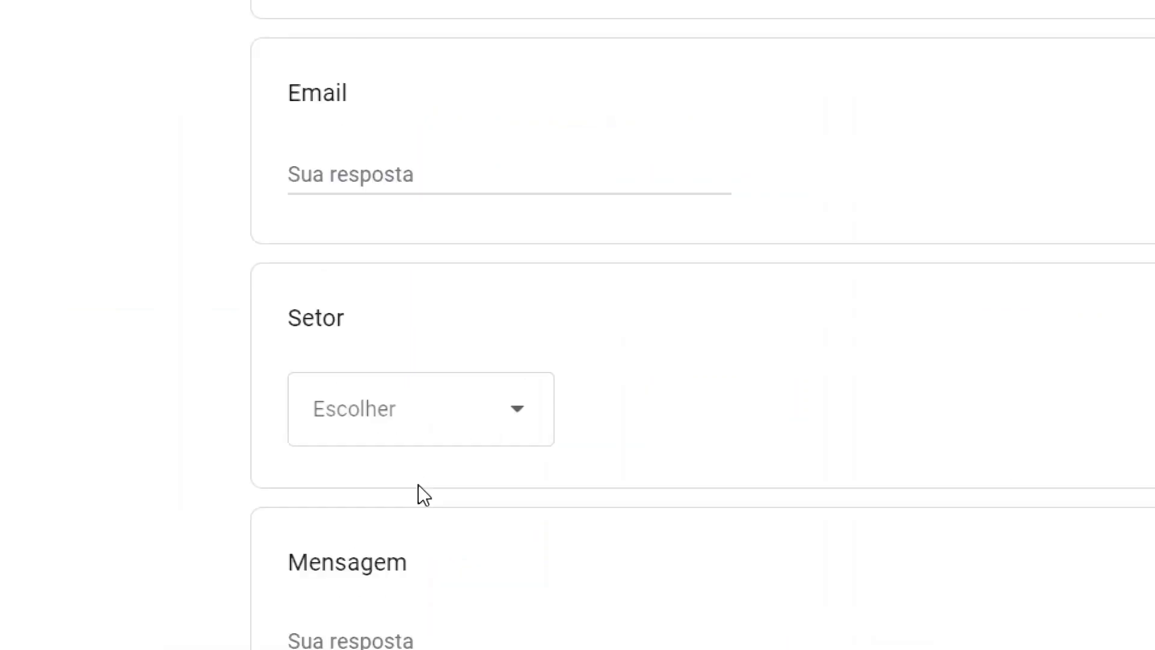
{"action": "scroll", "coordinate": [429, 545], "scroll_direction": "down", "scroll_amount": 4}
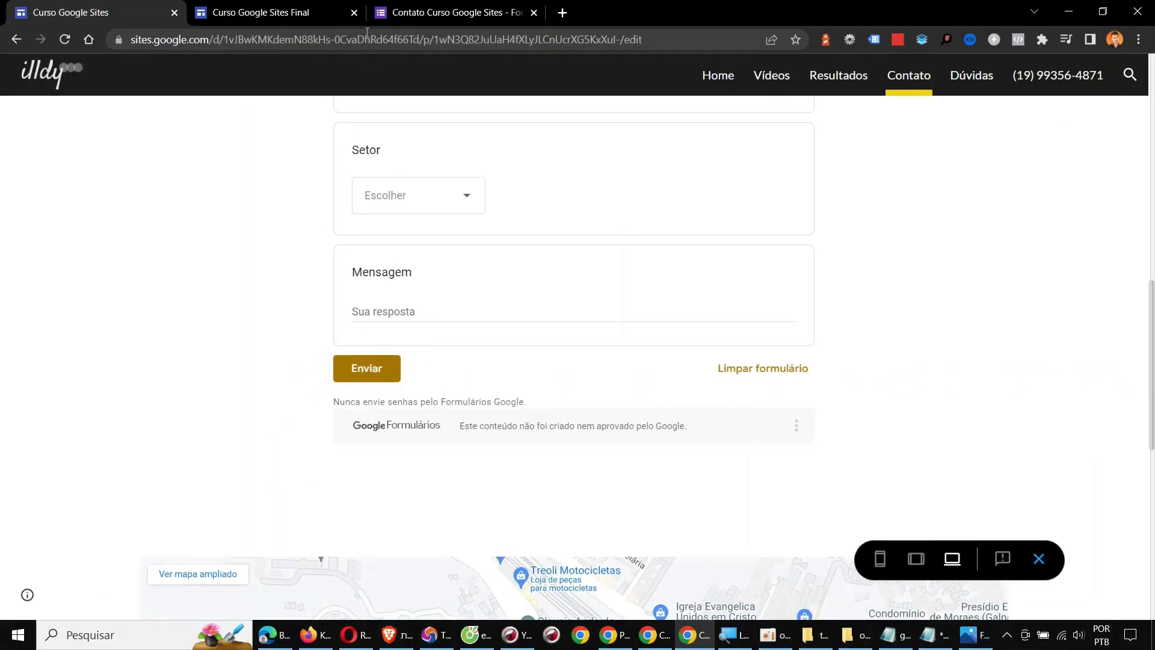
Return to the form in Google Forms and view the summary of its received responses.
{"action": "left_click", "coordinate": [423, 6]}
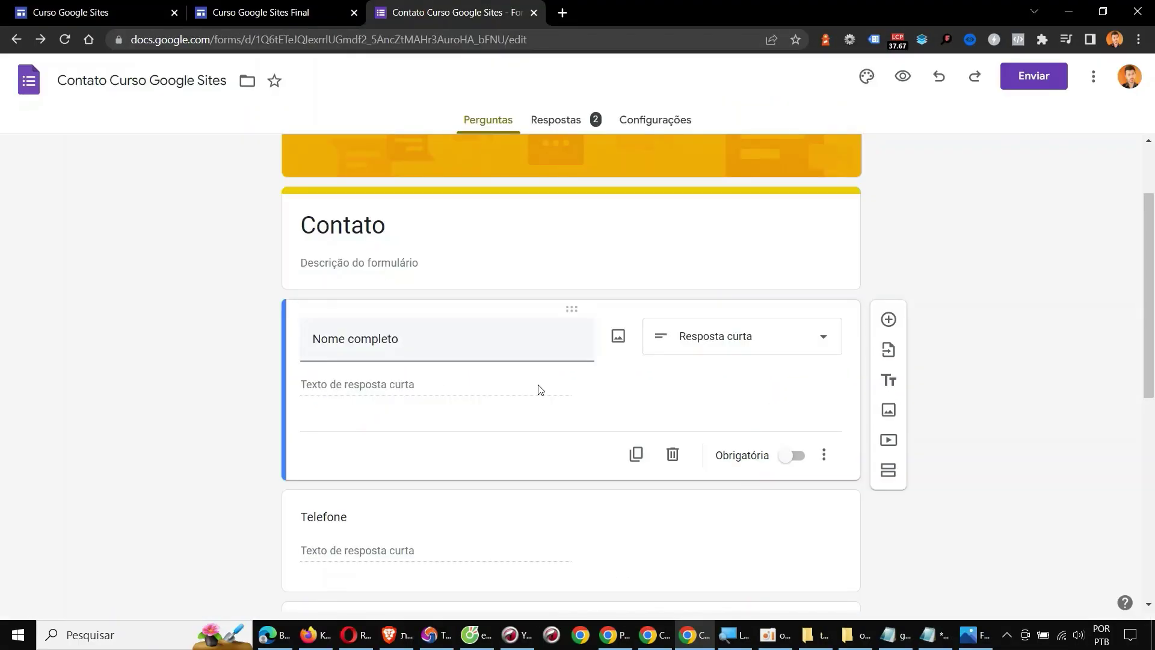
{"action": "scroll", "coordinate": [415, 294], "scroll_direction": "up", "scroll_amount": 2}
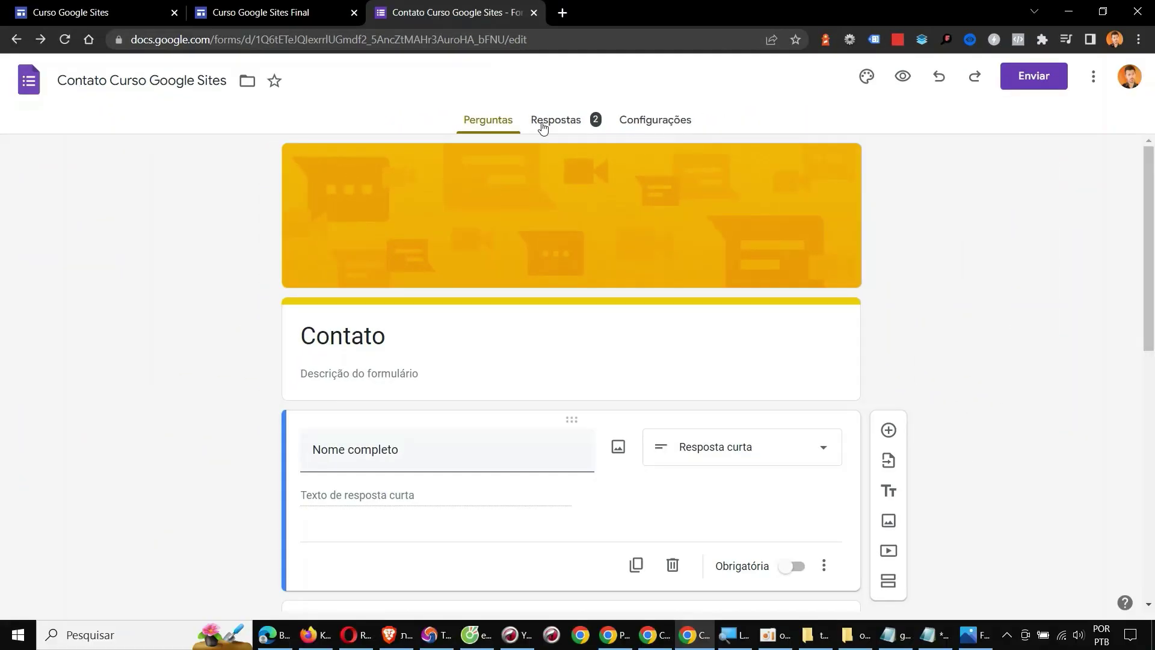
{"action": "left_click", "coordinate": [545, 131]}
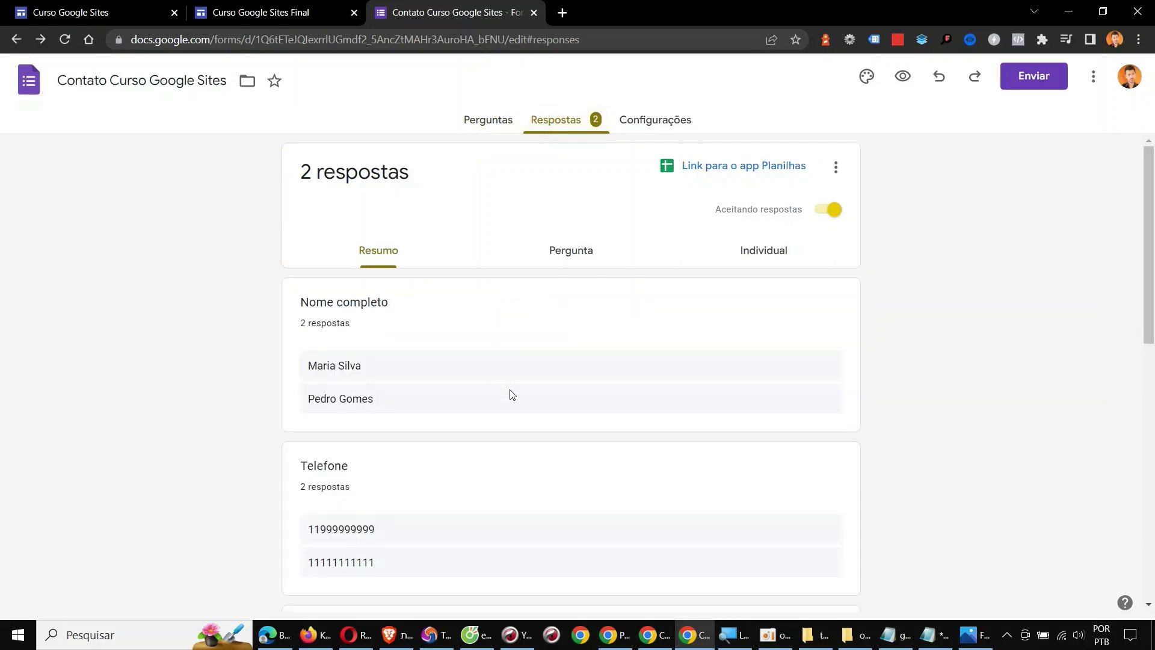
On the reference site's embedded form, fill in the full name, phone number and e-mail fields with sample data.
{"action": "left_click", "coordinate": [111, 9]}
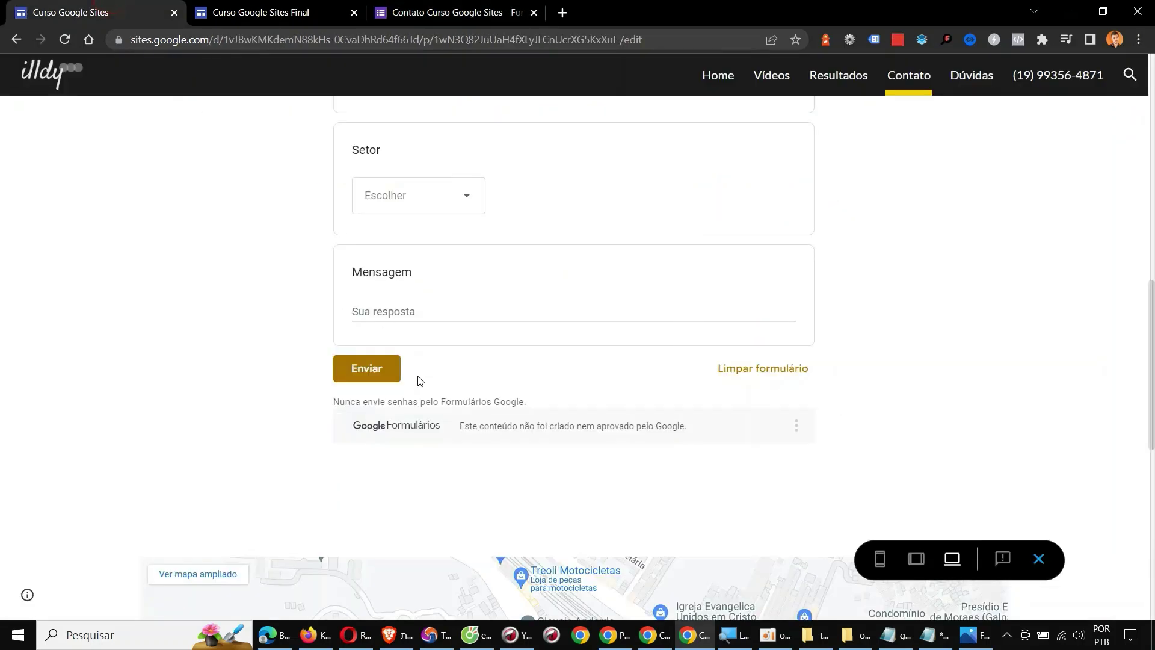
{"action": "scroll", "coordinate": [311, 390], "scroll_direction": "up", "scroll_amount": 10}
{"action": "scroll", "coordinate": [311, 390], "scroll_direction": "down", "scroll_amount": 4}
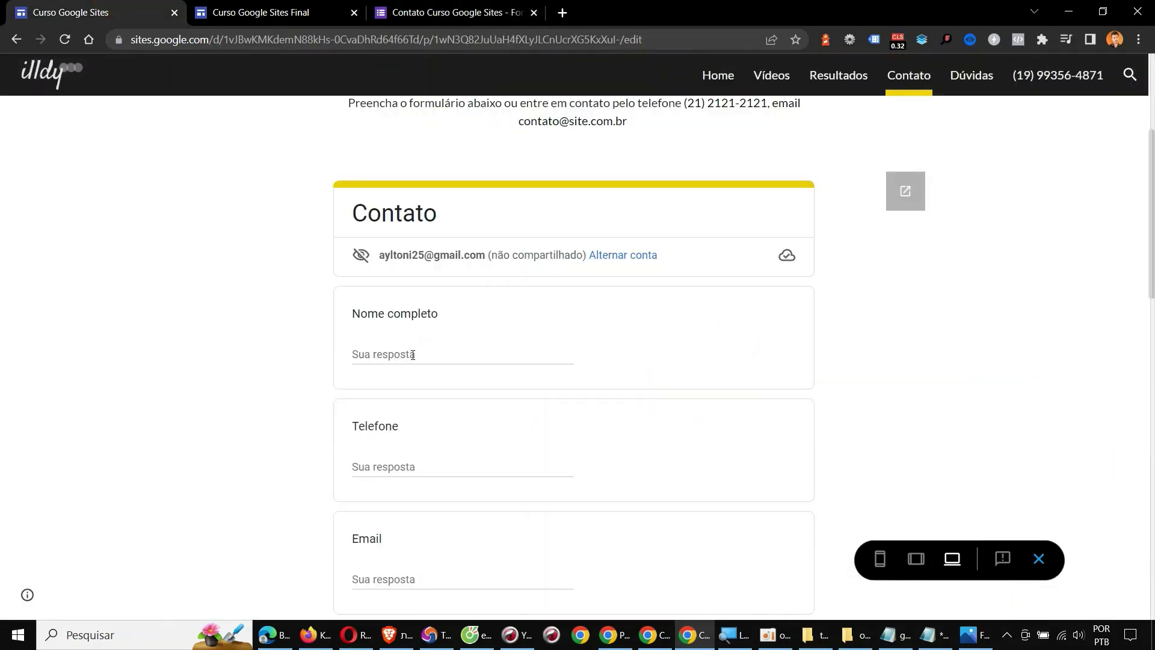
{"action": "left_click", "coordinate": [413, 354]}
{"action": "type", "text": "Fernanda"}
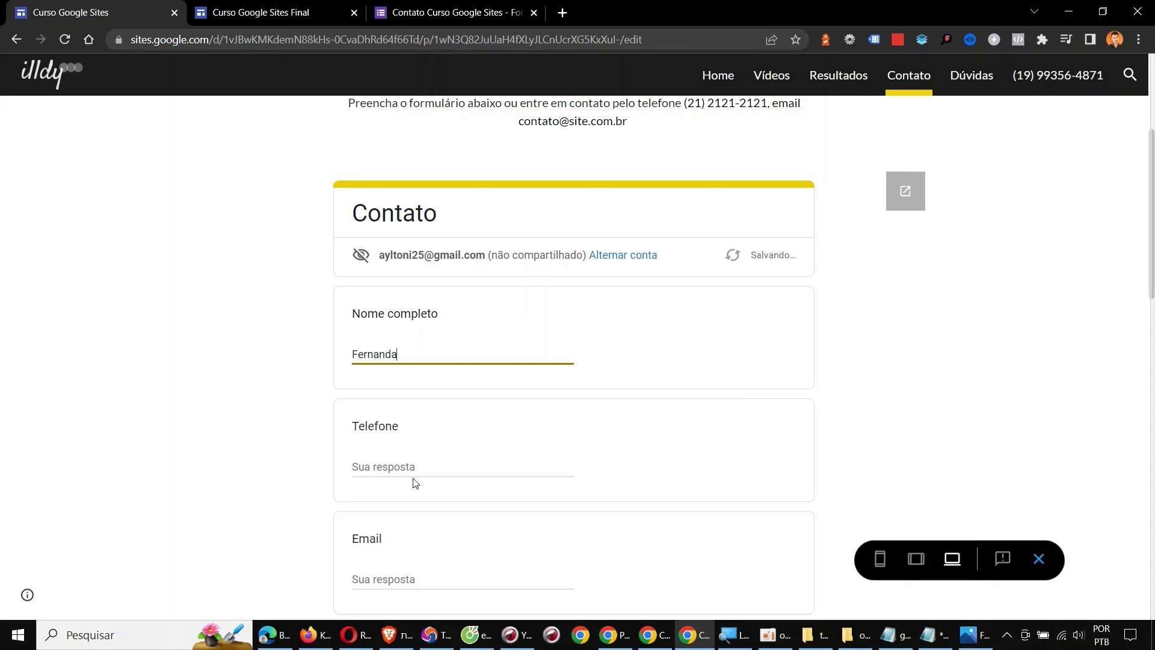
{"action": "left_click", "coordinate": [415, 470]}
{"action": "type", "text": "654654"}
{"action": "key", "text": "Tab"}
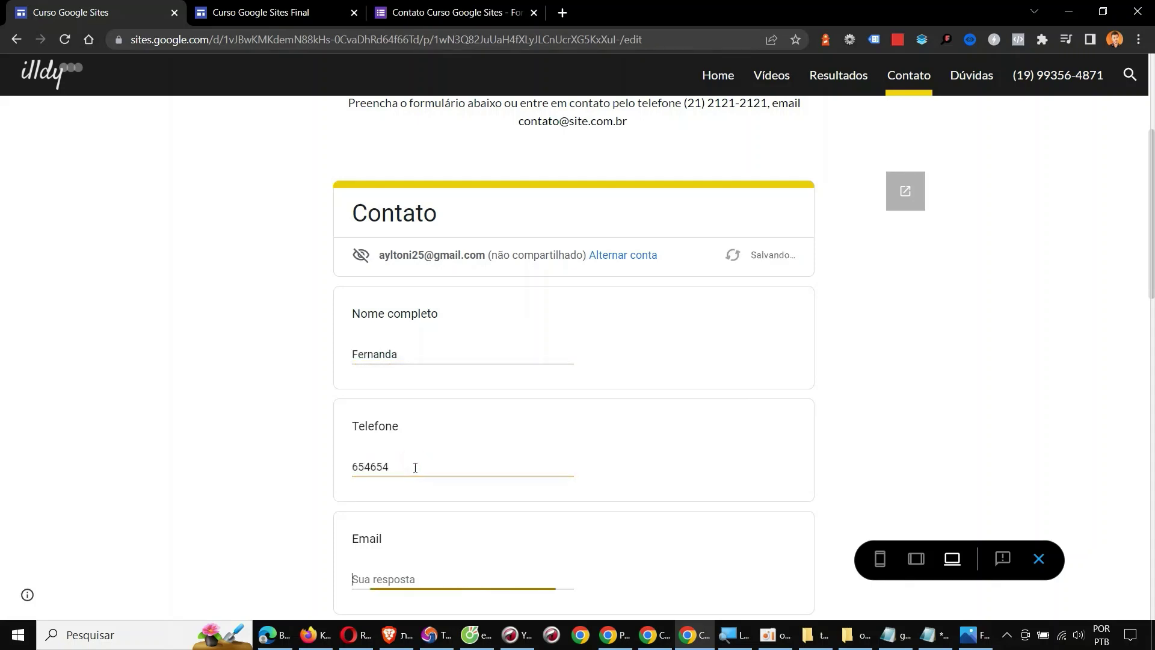
{"action": "type", "text": "asdfasdfa"}
{"action": "scroll", "coordinate": [312, 464], "scroll_direction": "down", "scroll_amount": 4}
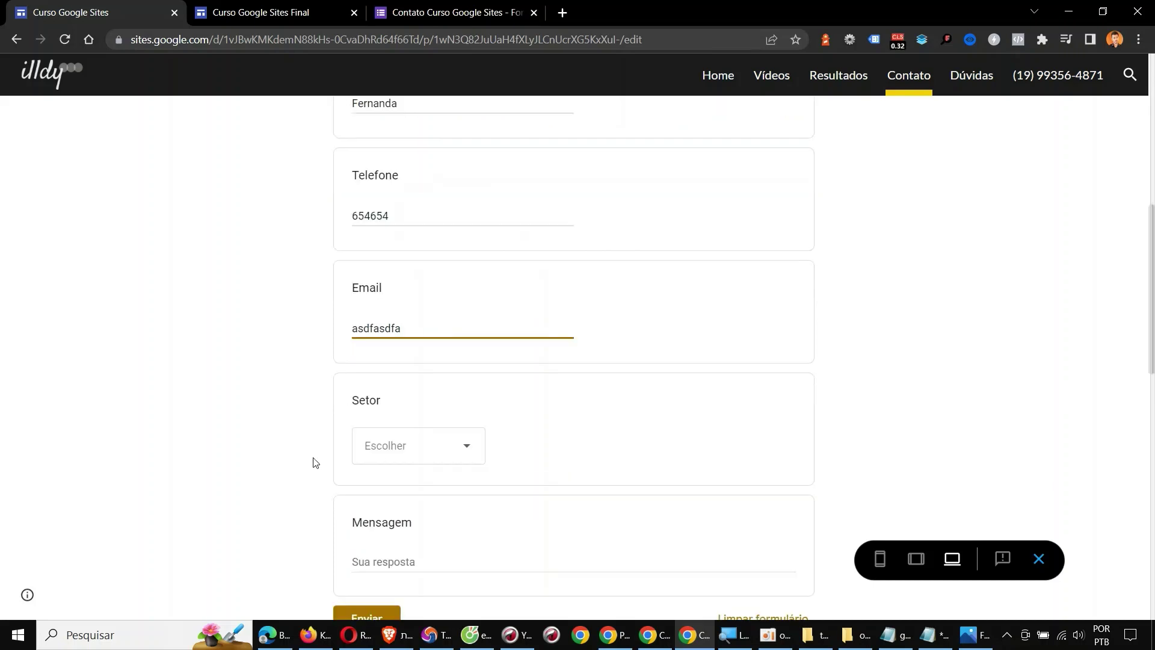
Choose Marketing as the Setor, enter "asdfas" as the Mensagem and submit the reference site's contact form.
{"action": "left_click", "coordinate": [385, 448]}
{"action": "left_click", "coordinate": [402, 539]}
{"action": "left_click", "coordinate": [400, 561]}
{"action": "type", "text": "asdfas"}
{"action": "scroll", "coordinate": [301, 523], "scroll_direction": "down", "scroll_amount": 4}
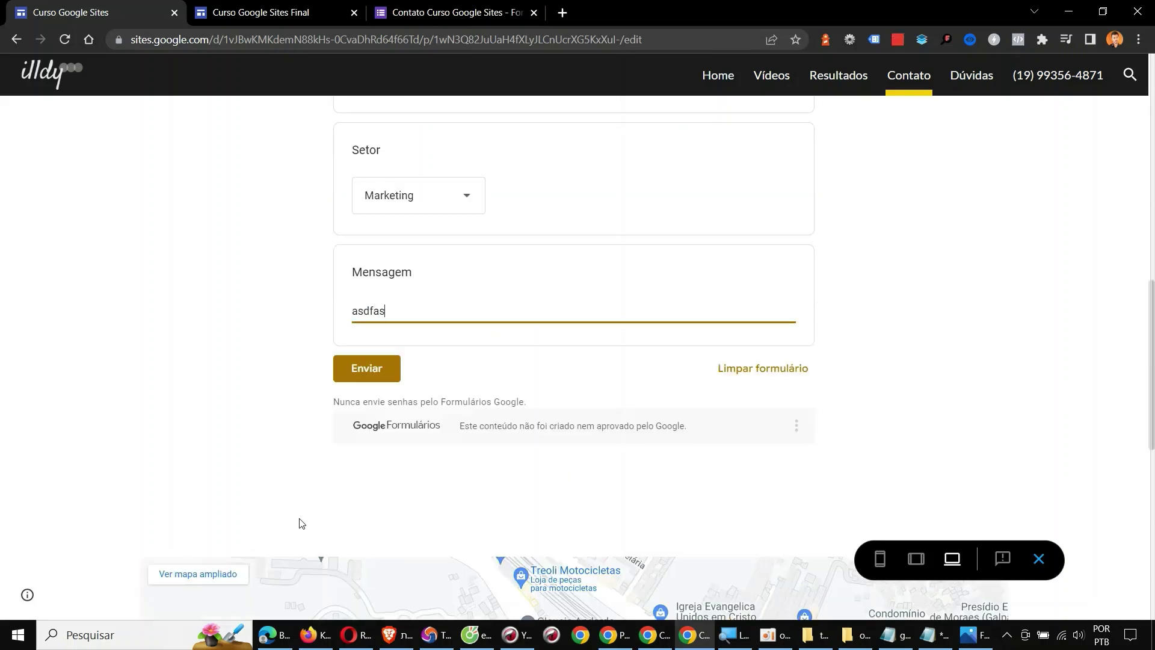
{"action": "left_click", "coordinate": [353, 376]}
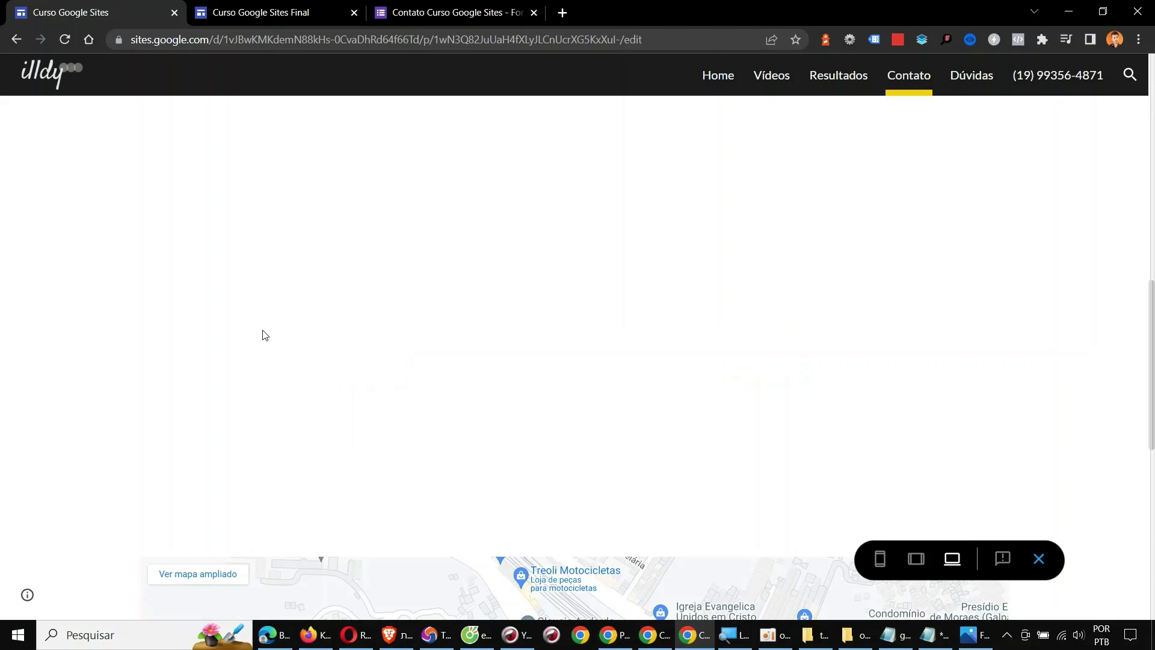
{"action": "scroll", "coordinate": [266, 317], "scroll_direction": "down", "scroll_amount": 4}
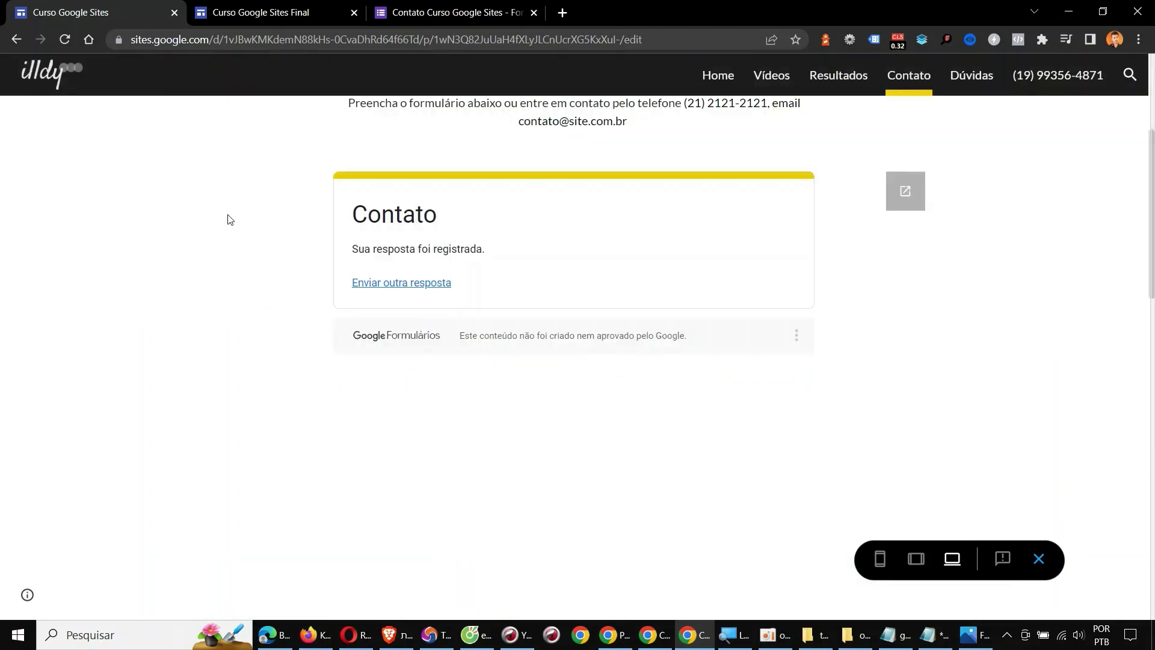
Switch to Google Forms, review the response summary for all questions, and return to the reference site.
{"action": "left_click", "coordinate": [418, 11]}
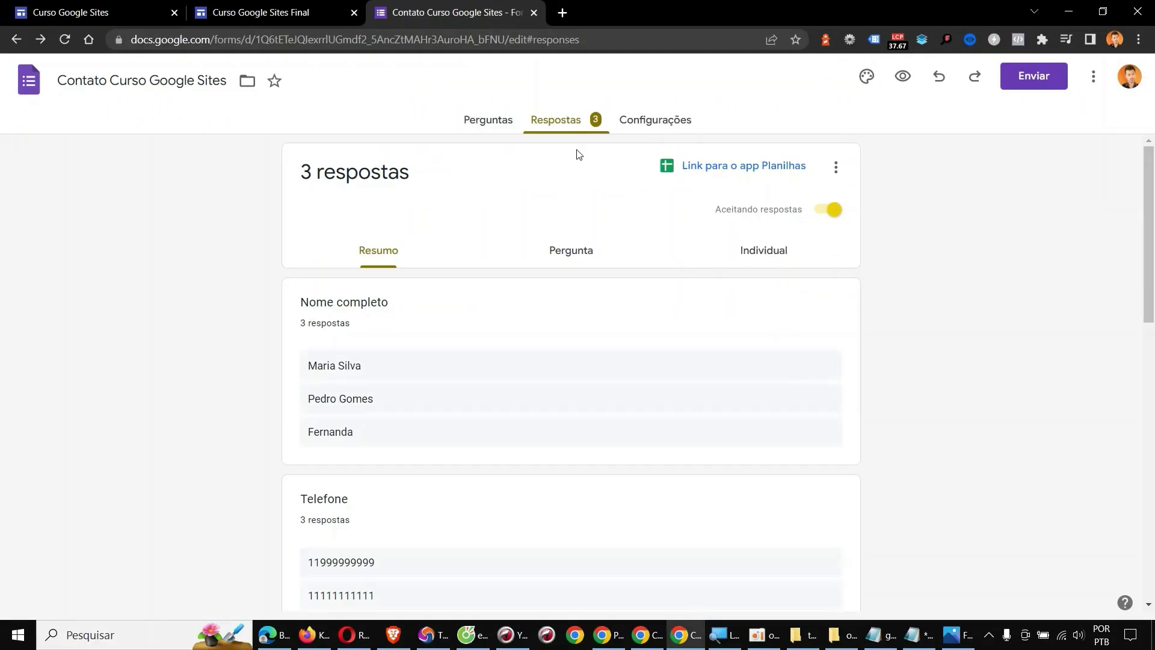
{"action": "scroll", "coordinate": [606, 309], "scroll_direction": "down", "scroll_amount": 13}
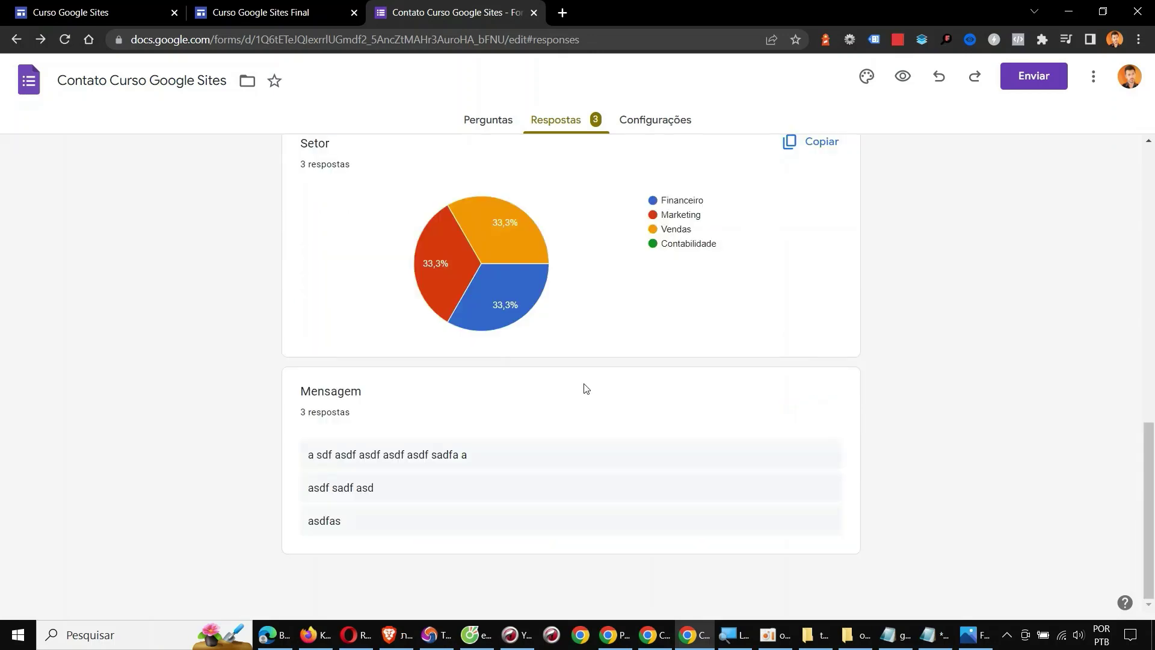
{"action": "scroll", "coordinate": [586, 388], "scroll_direction": "up", "scroll_amount": 8}
{"action": "scroll", "coordinate": [586, 388], "scroll_direction": "up", "scroll_amount": 5}
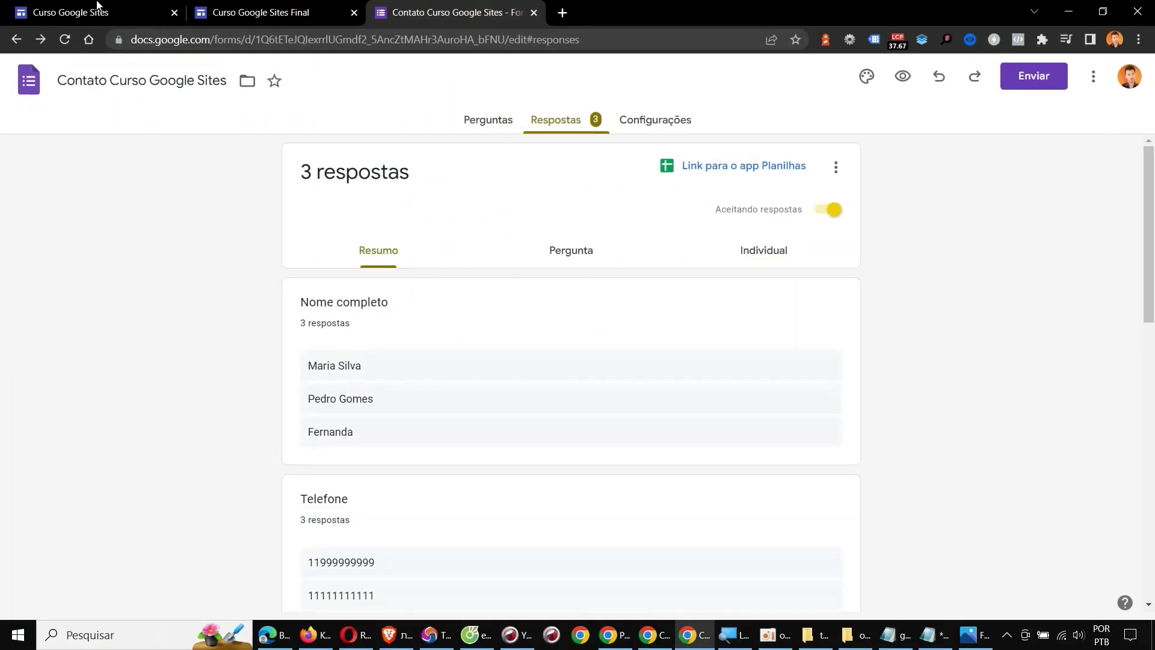
{"action": "left_click", "coordinate": [97, 8]}
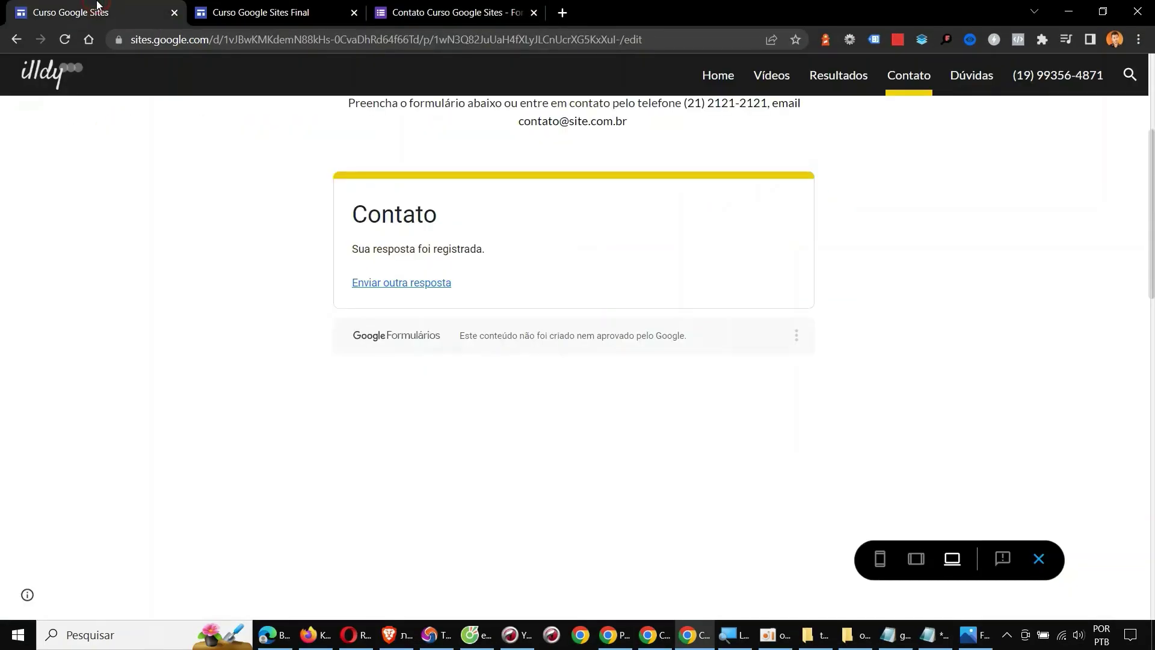
In Google Forms, link the form's responses to a new spreadsheet, keeping the suggested file name.
{"action": "left_click", "coordinate": [426, 7]}
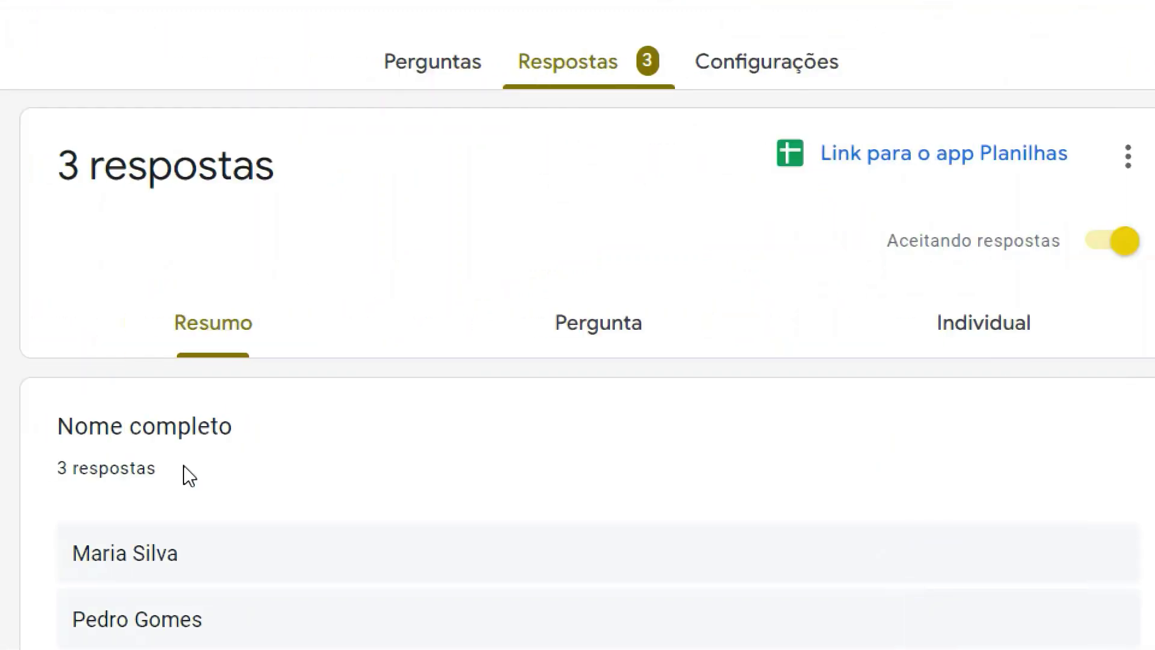
{"action": "left_click", "coordinate": [983, 154]}
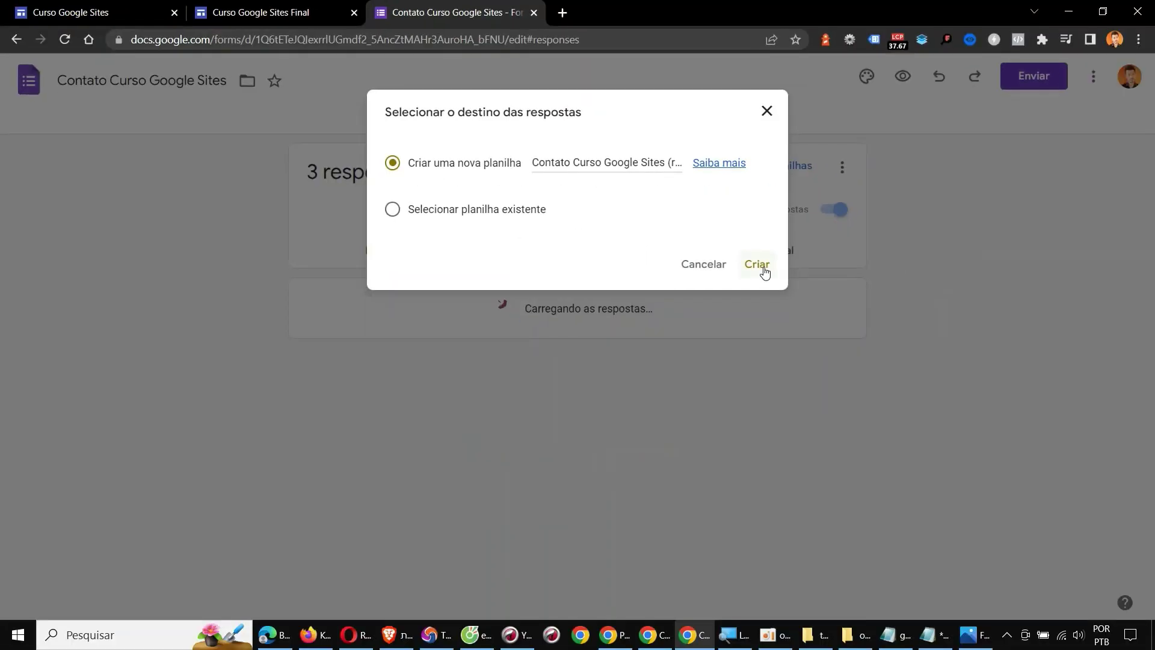
{"action": "left_click", "coordinate": [833, 367]}
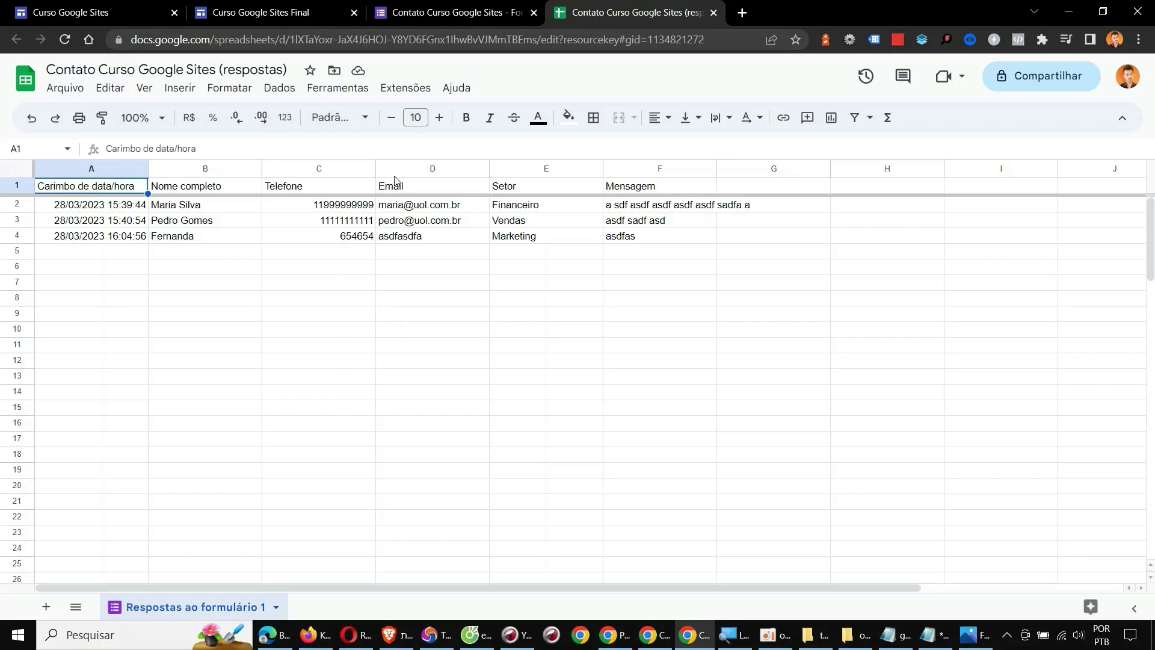
Switch to the Curso Google Sites Final editor and insert the Contato Curso Google Sites form on the Contato page.
{"action": "left_click", "coordinate": [239, 6]}
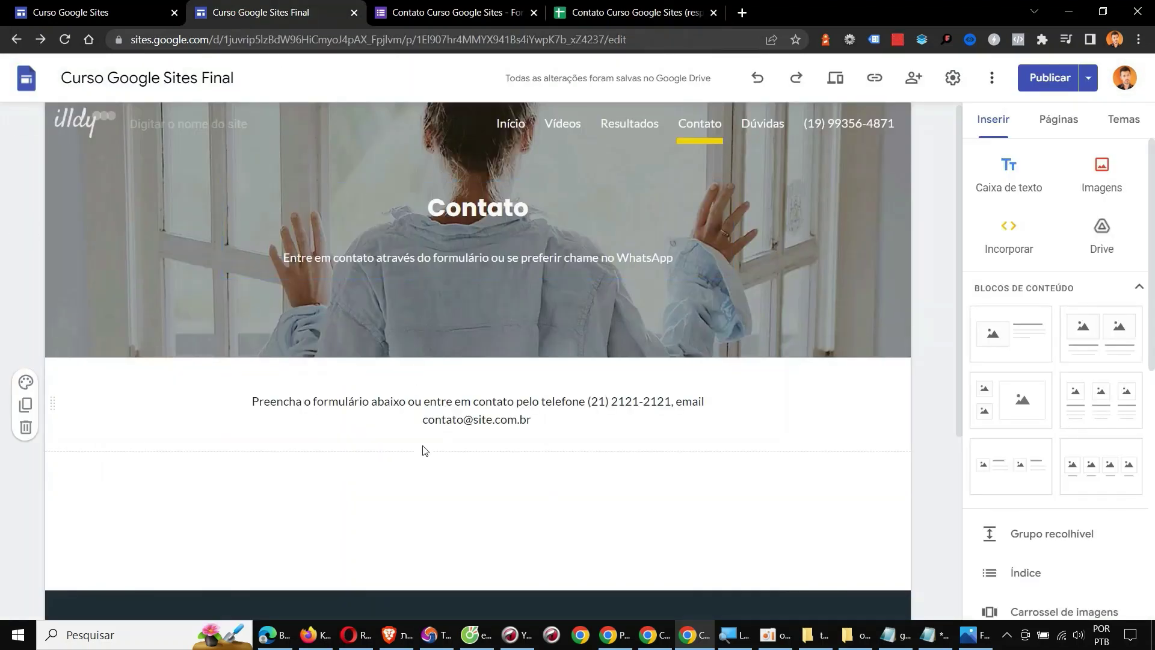
{"action": "left_click", "coordinate": [984, 128]}
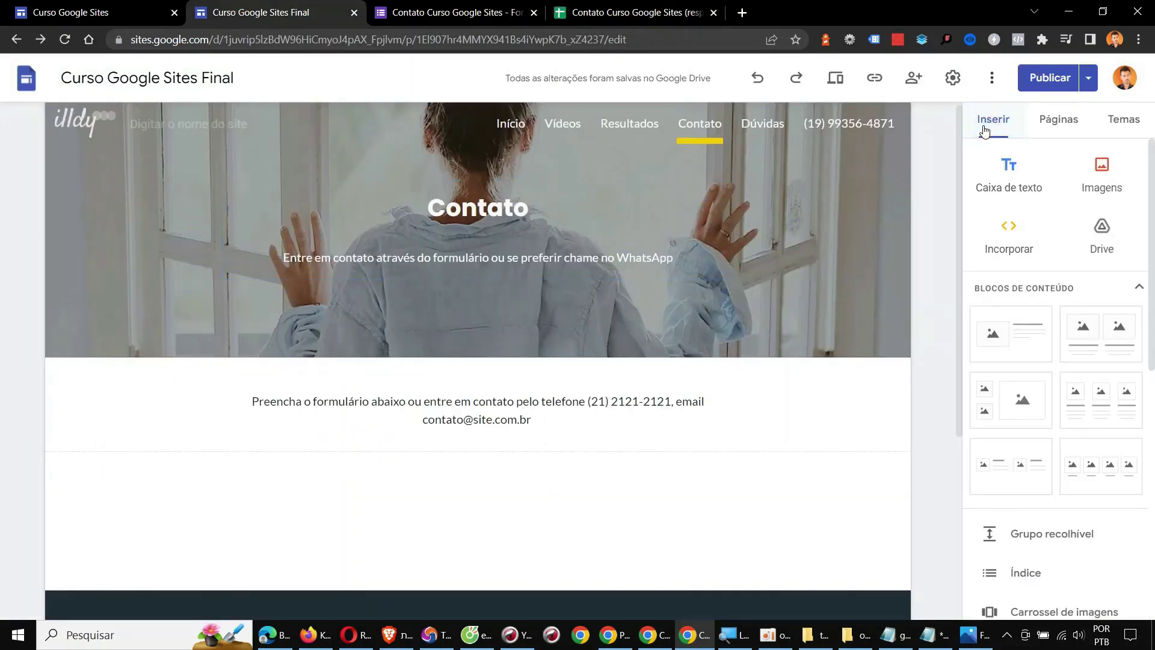
{"action": "scroll", "coordinate": [1104, 359], "scroll_direction": "down", "scroll_amount": 8}
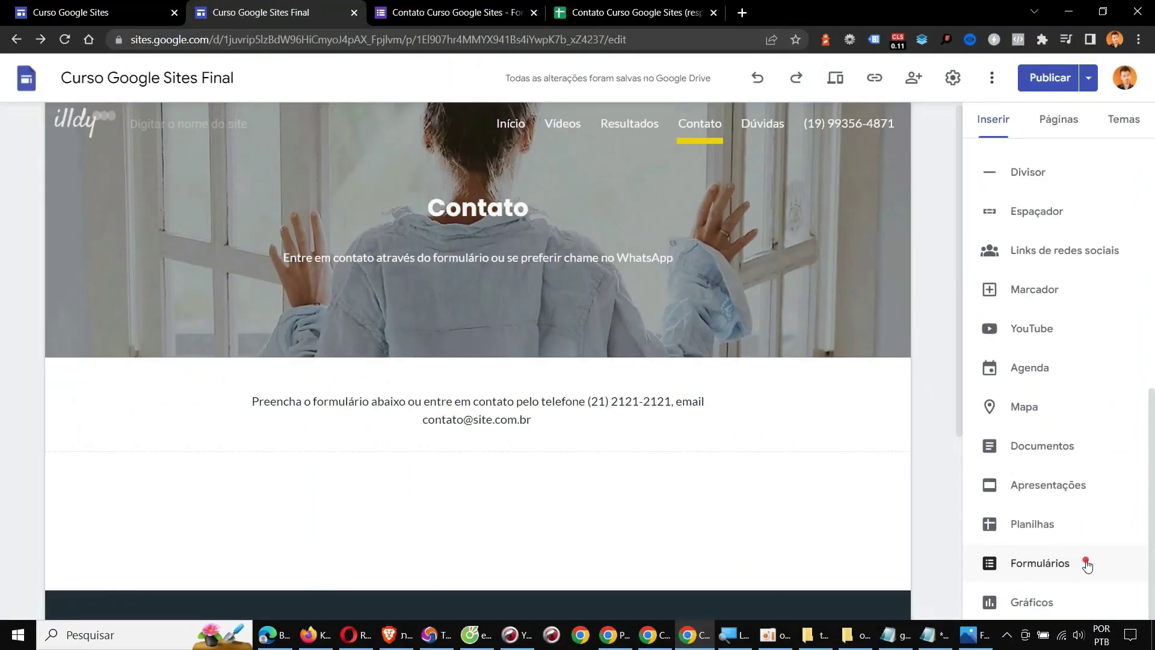
{"action": "left_click", "coordinate": [1087, 564]}
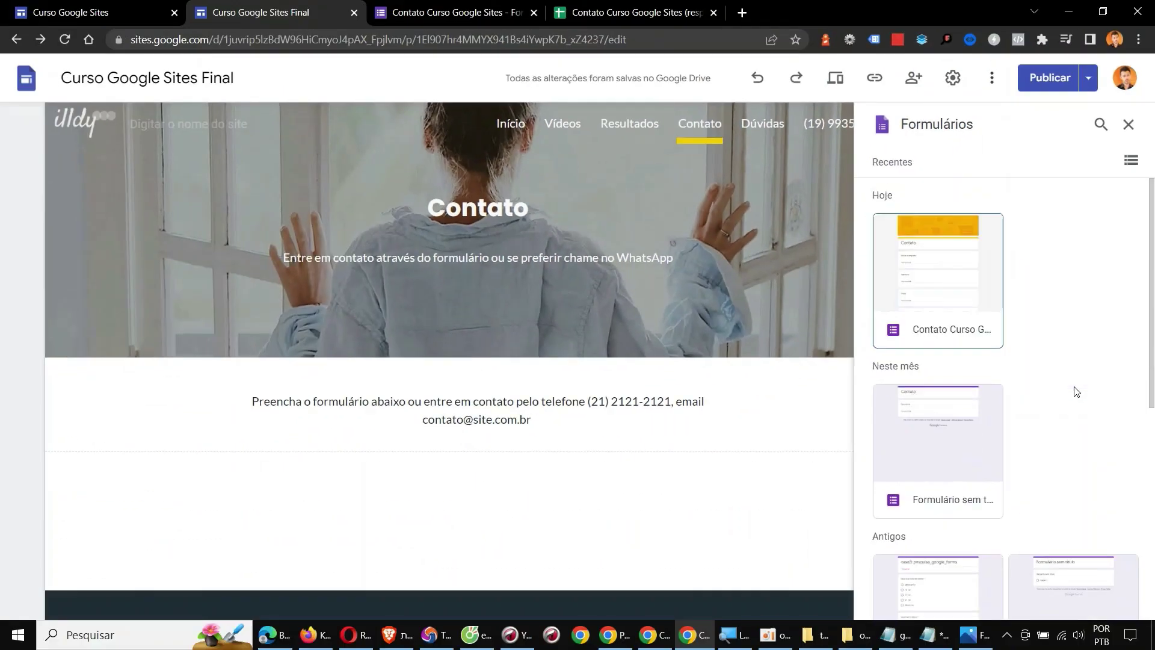
{"action": "double_click", "coordinate": [917, 285]}
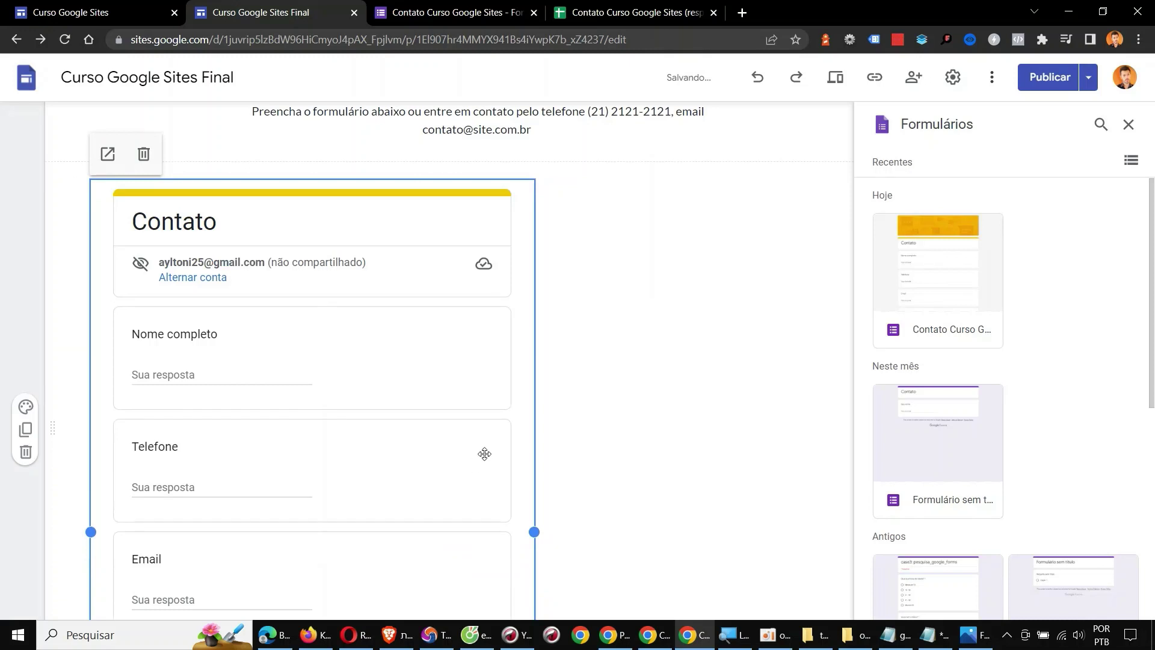
Centre the embedded form below the intro text and extend its height so the Enviar button and form footer fit.
{"action": "left_click_drag", "start_coordinate": [319, 191], "coordinate": [454, 193]}
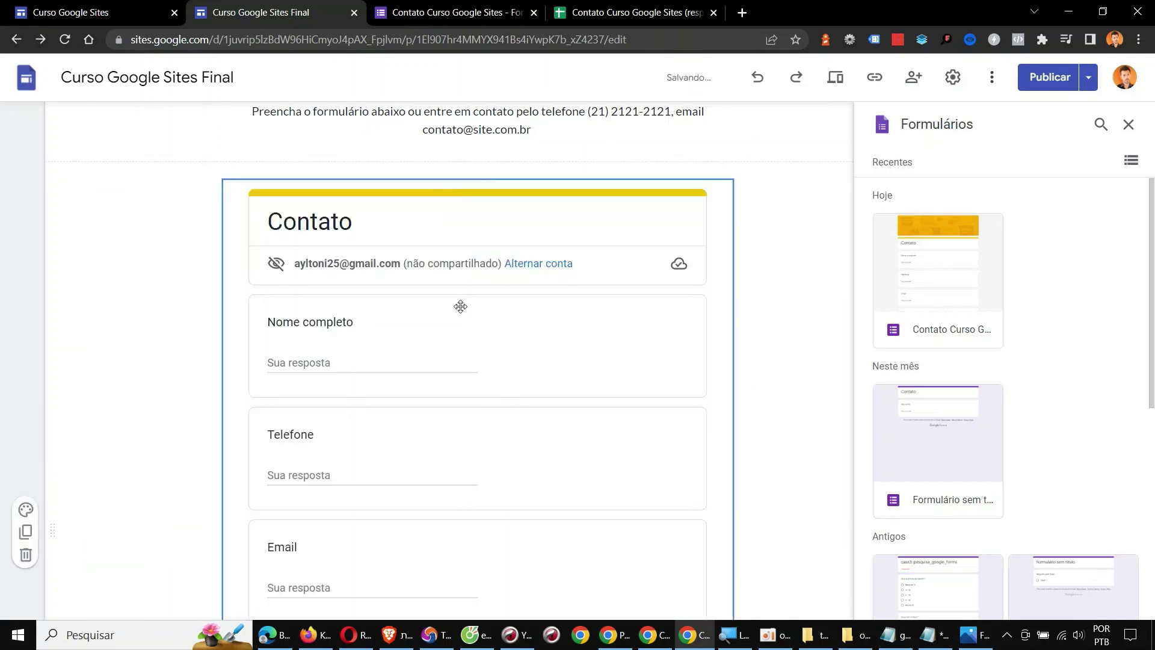
{"action": "scroll", "coordinate": [730, 379], "scroll_direction": "down", "scroll_amount": 8}
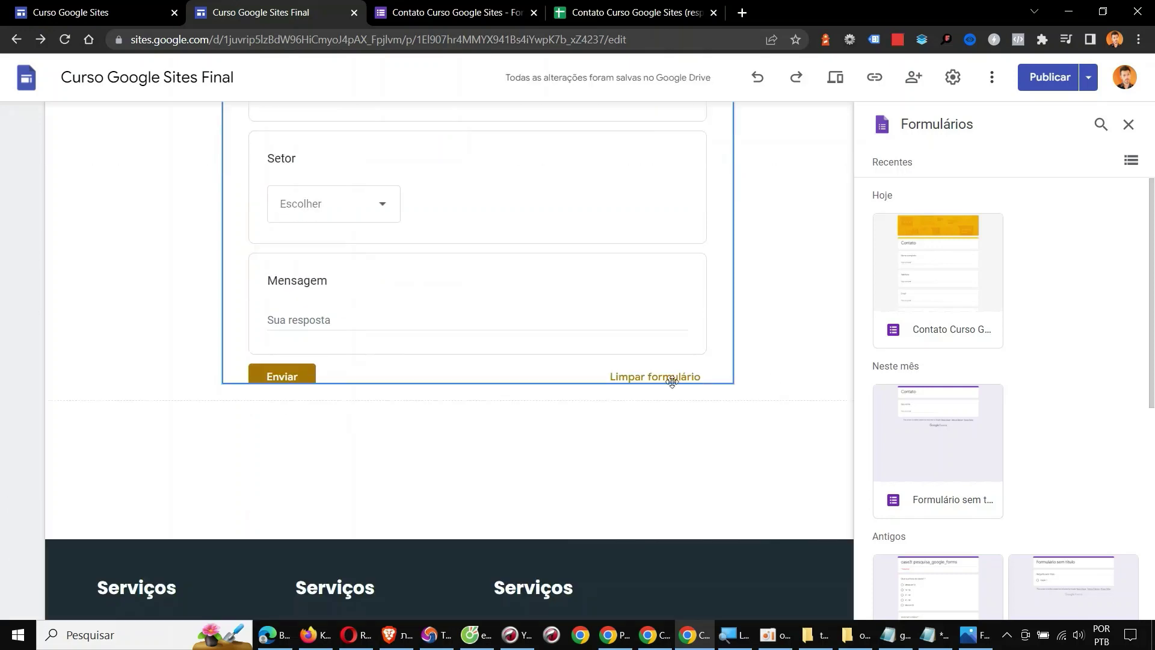
{"action": "left_click_drag", "start_coordinate": [479, 384], "coordinate": [471, 490]}
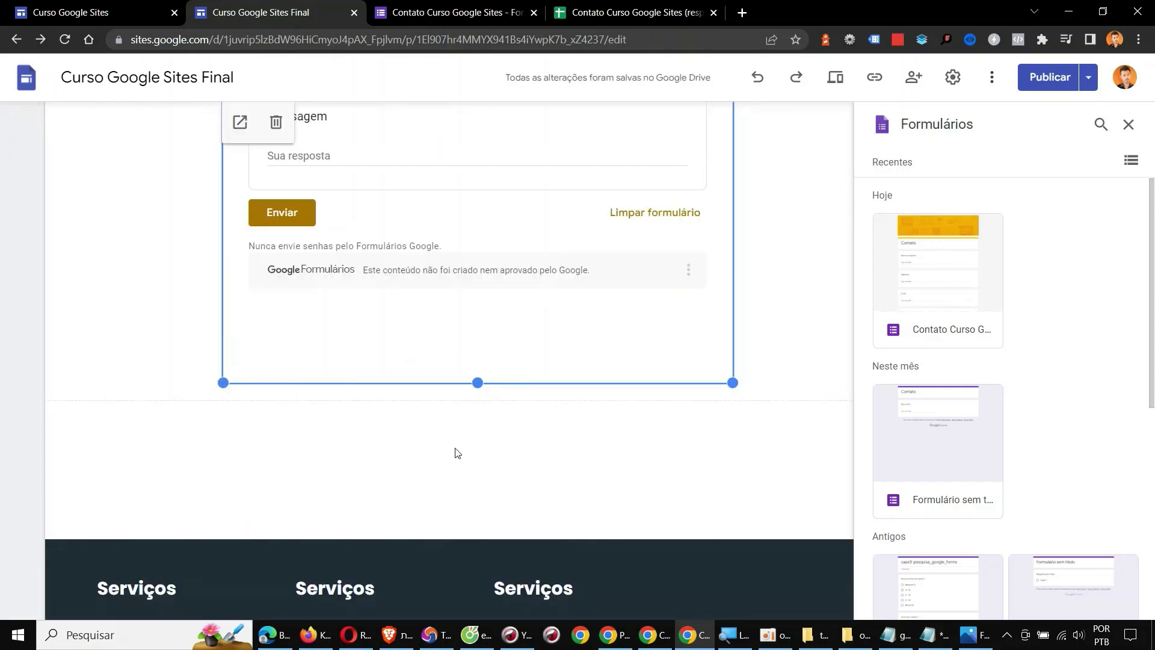
{"action": "scroll", "coordinate": [553, 444], "scroll_direction": "down", "scroll_amount": 4}
{"action": "left_click", "coordinate": [513, 230]}
{"action": "scroll", "coordinate": [518, 234], "scroll_direction": "up", "scroll_amount": 8}
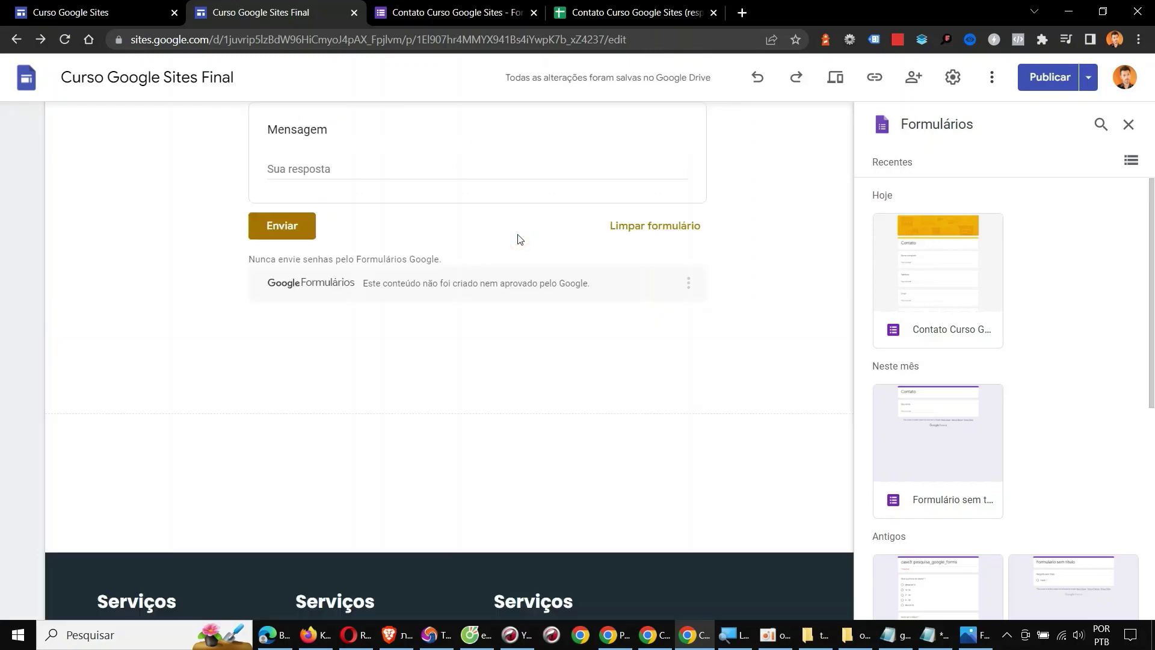
Copy the street address and city from the contact details in the site's footer and leave footer editing.
{"action": "scroll", "coordinate": [517, 307], "scroll_direction": "down", "scroll_amount": 7}
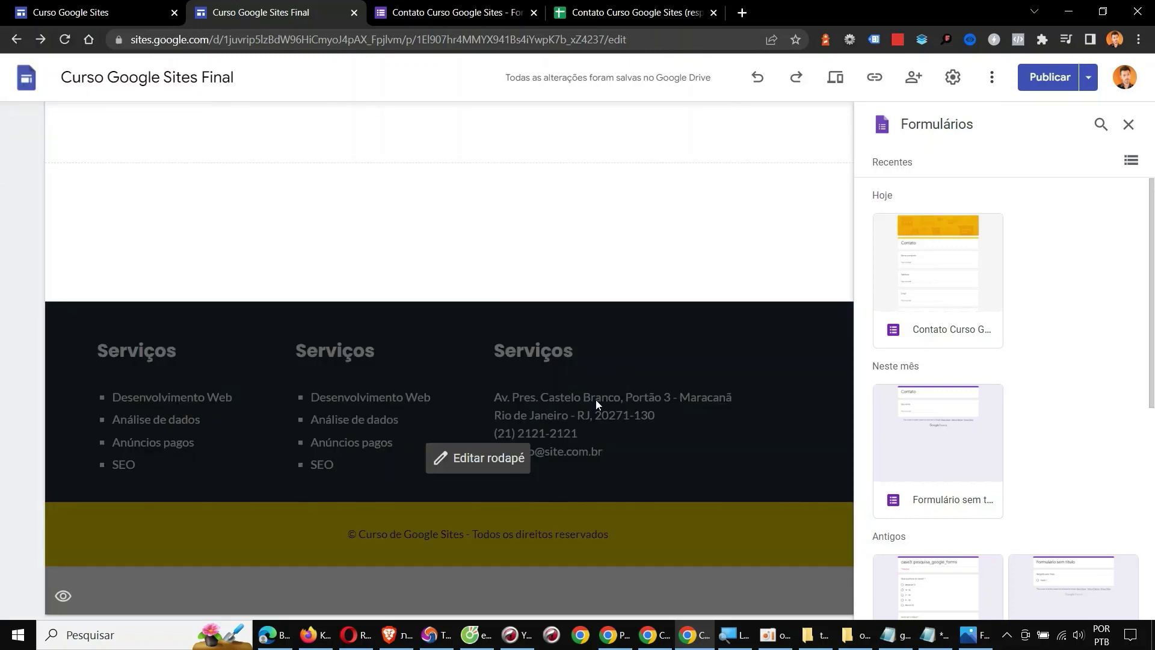
{"action": "double_click", "coordinate": [596, 397]}
{"action": "left_click", "coordinate": [510, 397]}
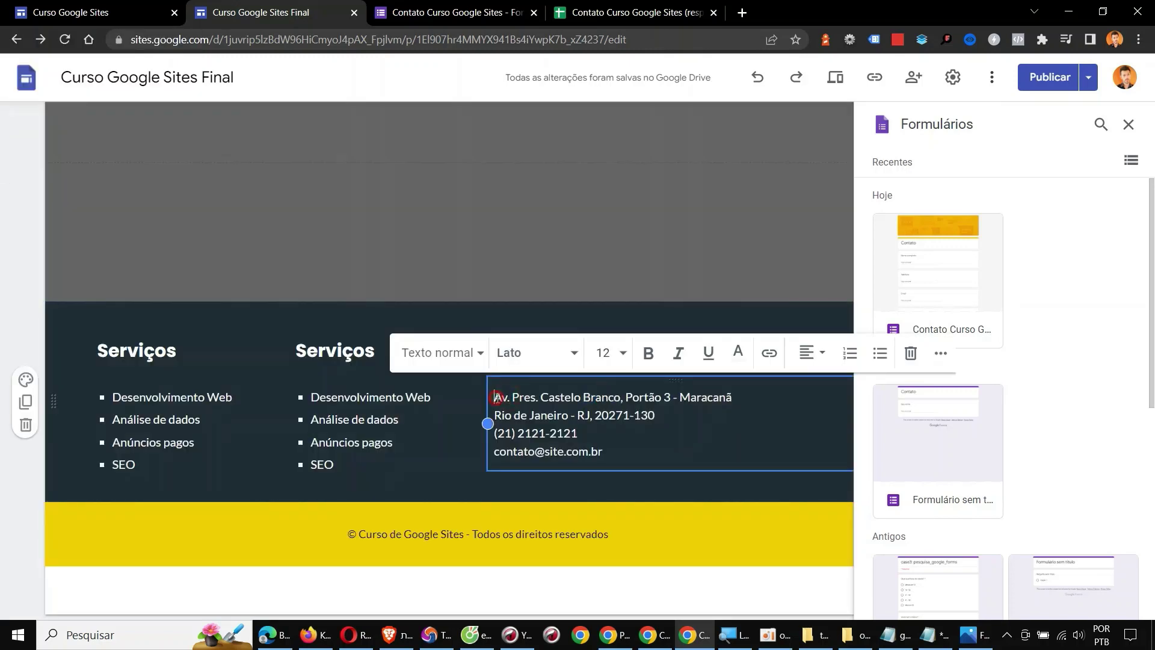
{"action": "left_click_drag", "start_coordinate": [496, 397], "coordinate": [565, 414]}
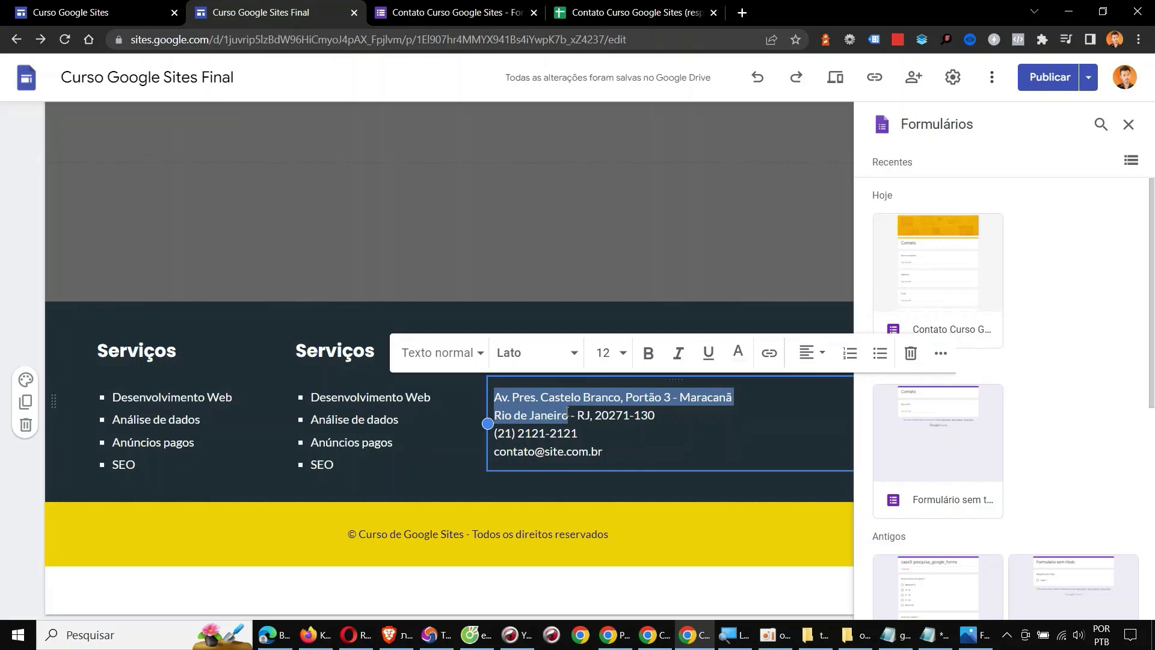
{"action": "left_click", "coordinate": [521, 227]}
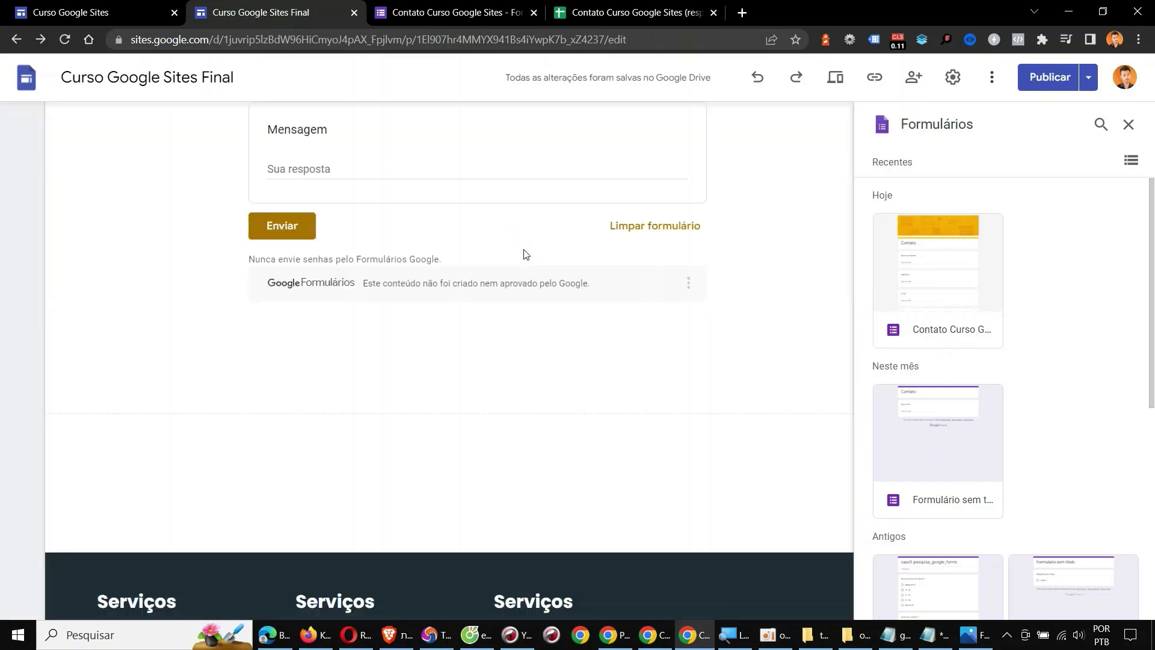
Insert a Google Maps map for the copied address, removing the stray line-break character before the city and choosing the first suggested location.
{"action": "left_click", "coordinate": [1129, 124]}
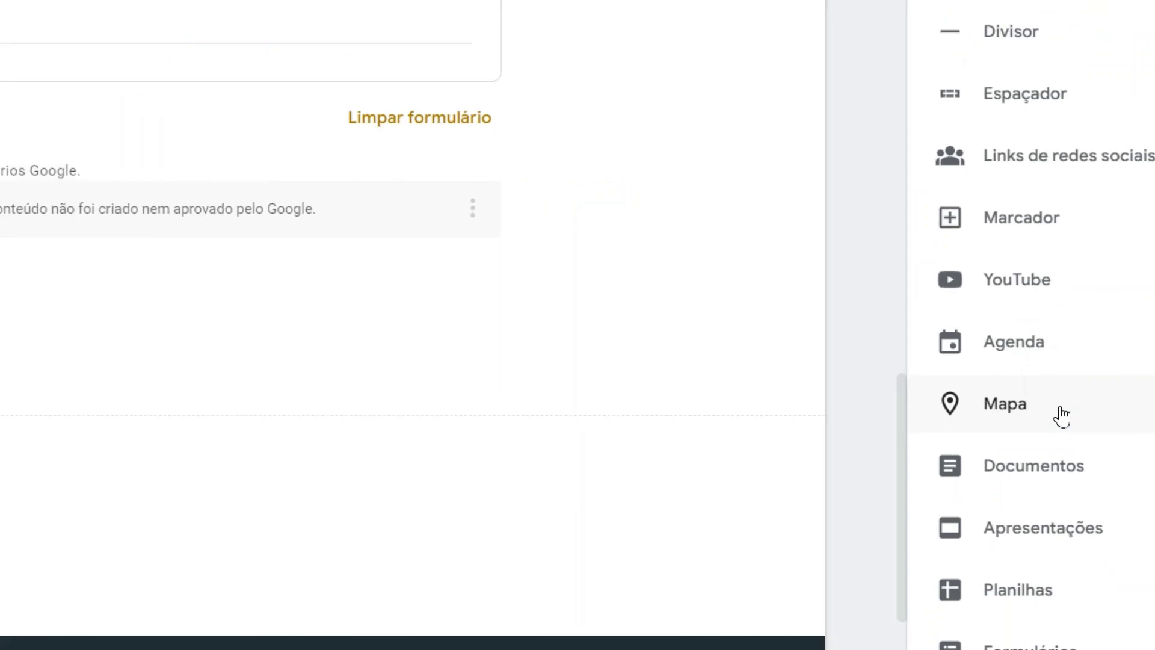
{"action": "left_click", "coordinate": [1059, 412]}
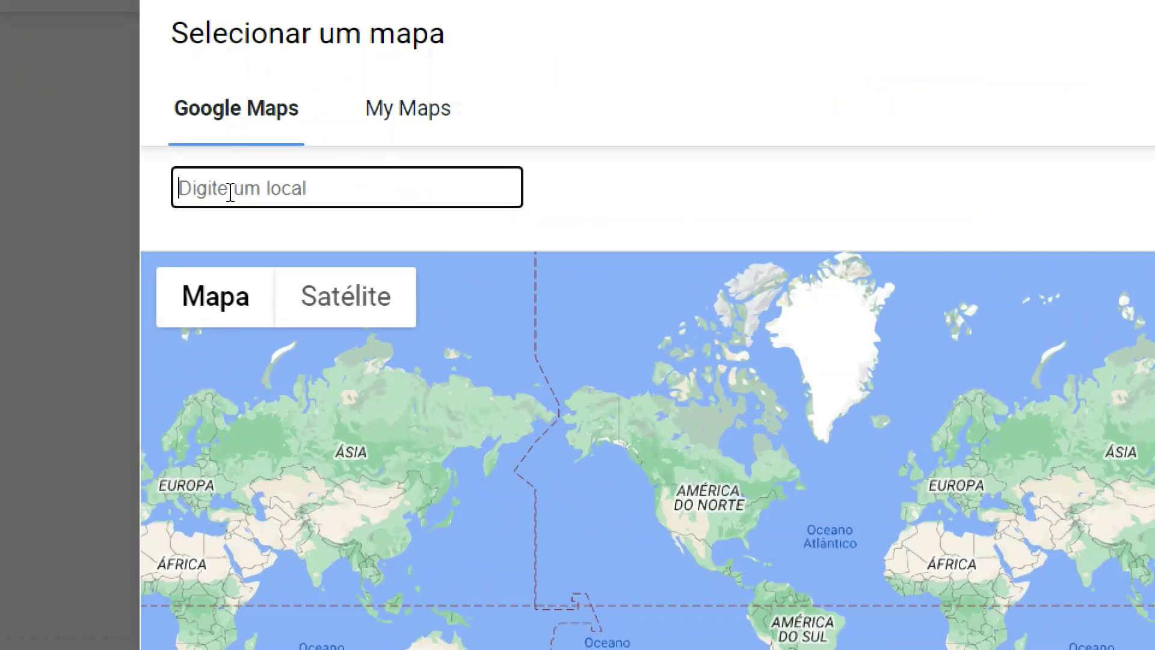
{"action": "key", "text": "ctrl+v"}
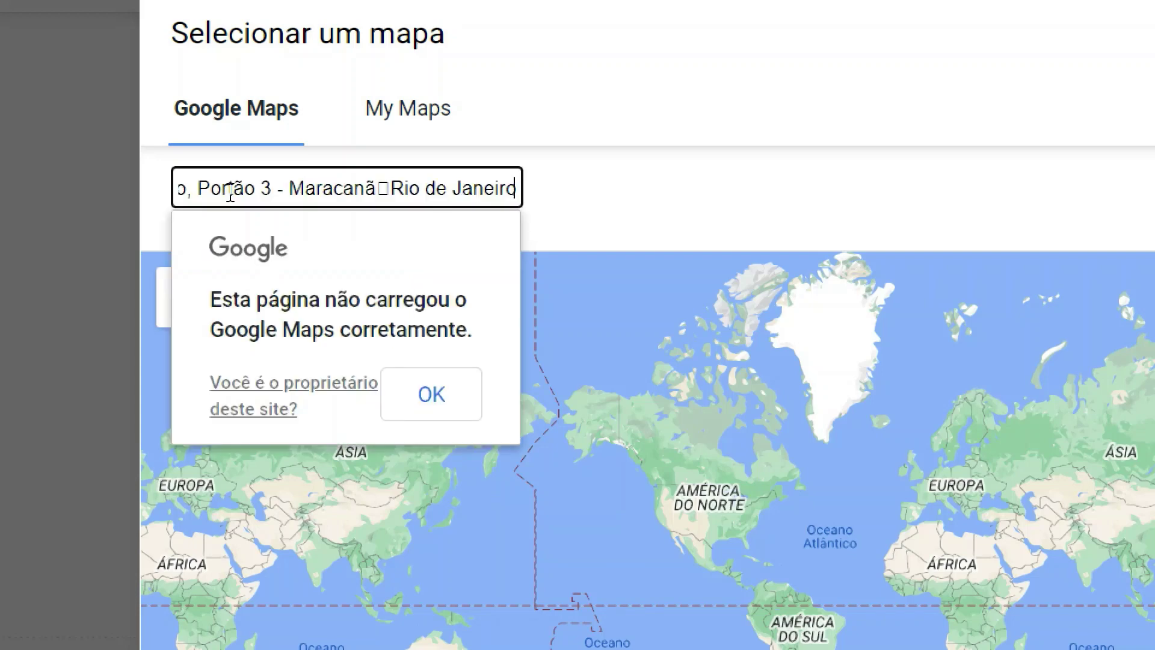
{"action": "left_click_drag", "start_coordinate": [230, 194], "coordinate": [469, 172]}
{"action": "left_click", "coordinate": [389, 190]}
{"action": "key", "text": "BackSpace"}
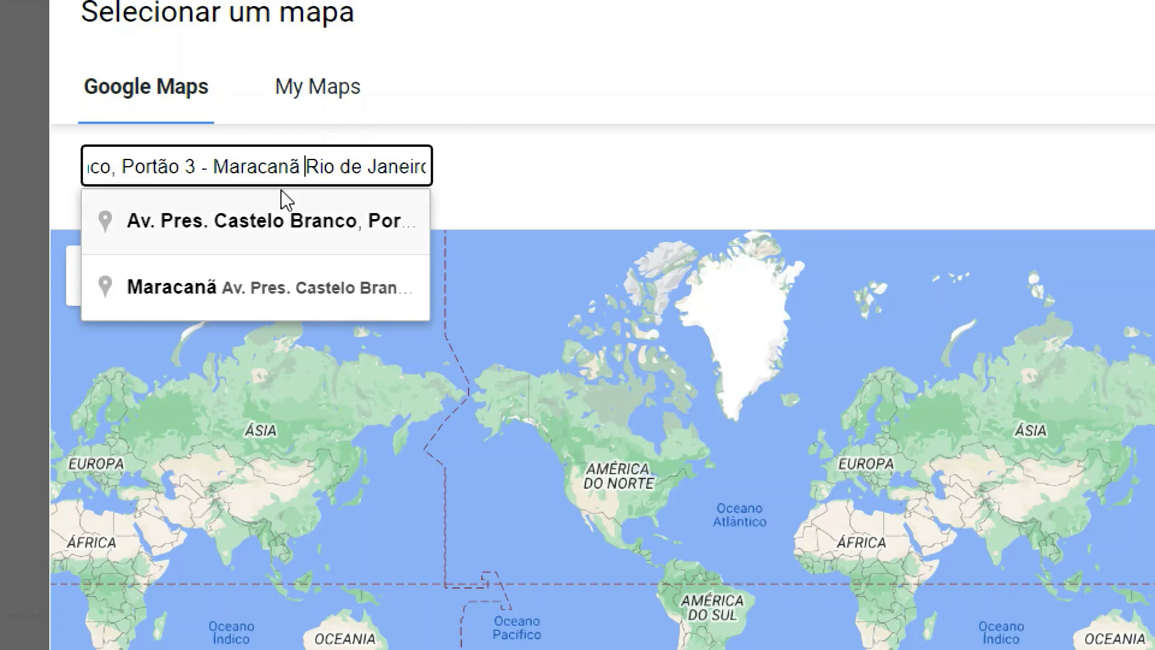
{"action": "left_click", "coordinate": [283, 205]}
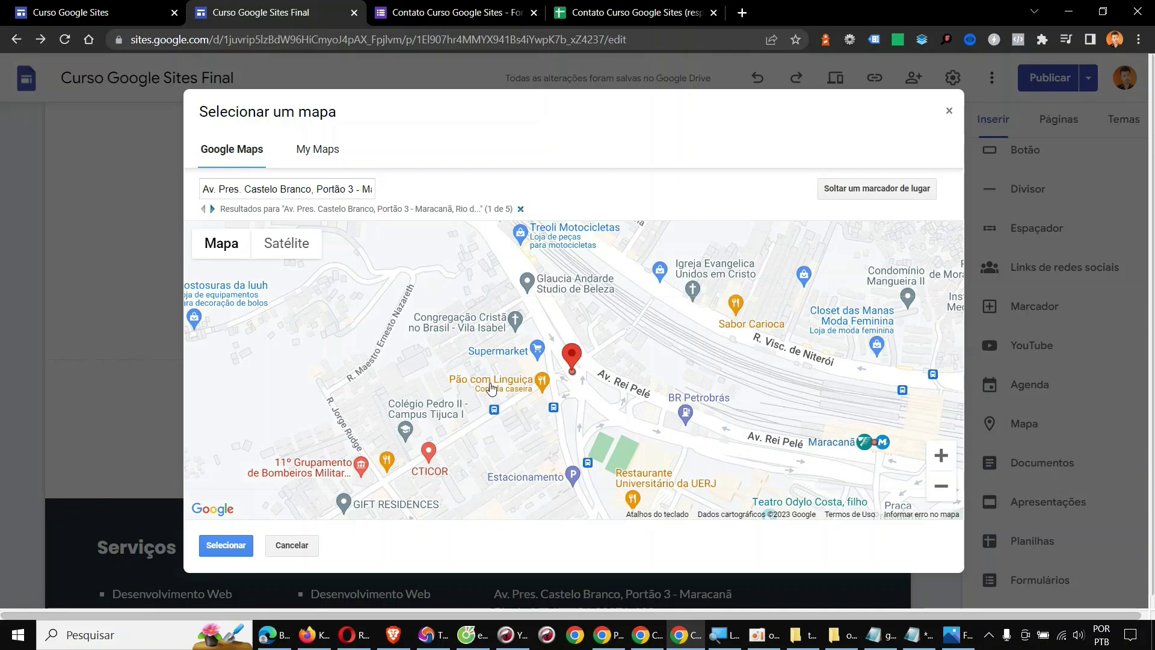
{"action": "left_click", "coordinate": [227, 545]}
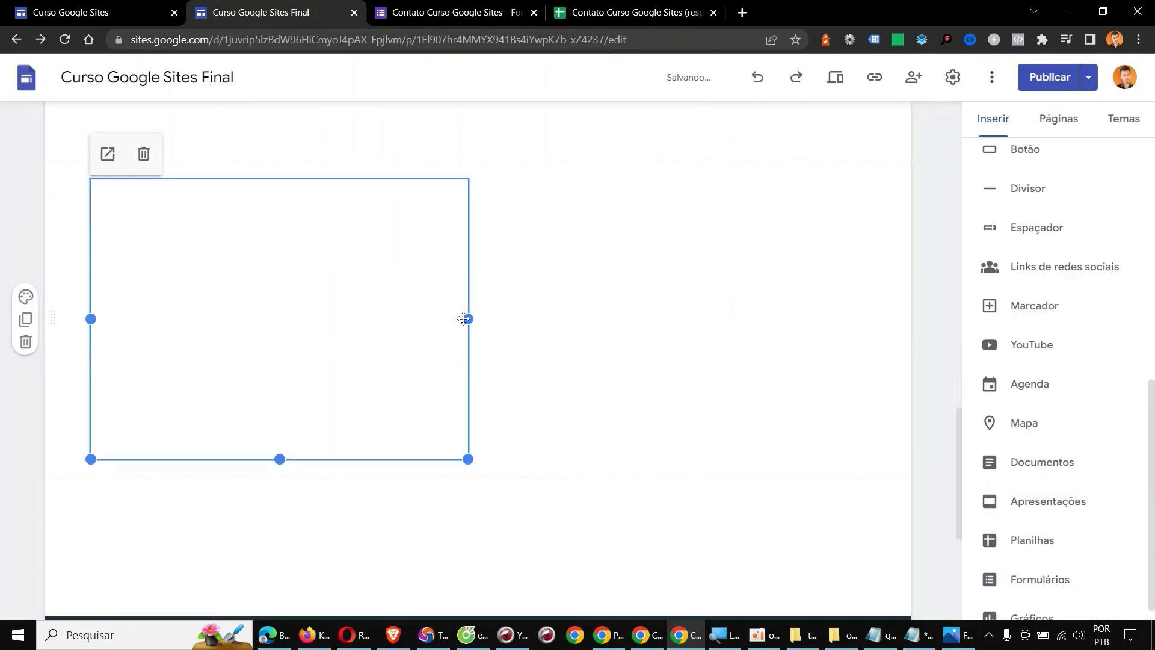
Widen the inserted map to the full content width of its section and deselect it.
{"action": "left_click_drag", "start_coordinate": [468, 319], "coordinate": [865, 318]}
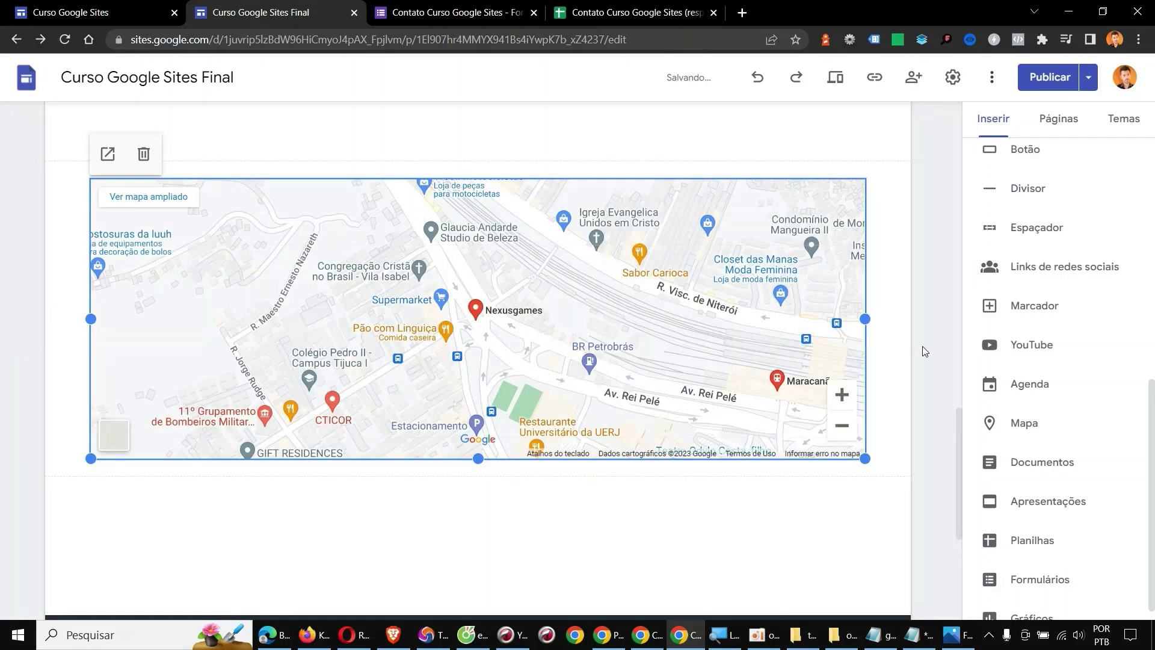
{"action": "left_click", "coordinate": [921, 335]}
{"action": "scroll", "coordinate": [886, 417], "scroll_direction": "down", "scroll_amount": 10}
{"action": "scroll", "coordinate": [886, 419], "scroll_direction": "up", "scroll_amount": 10}
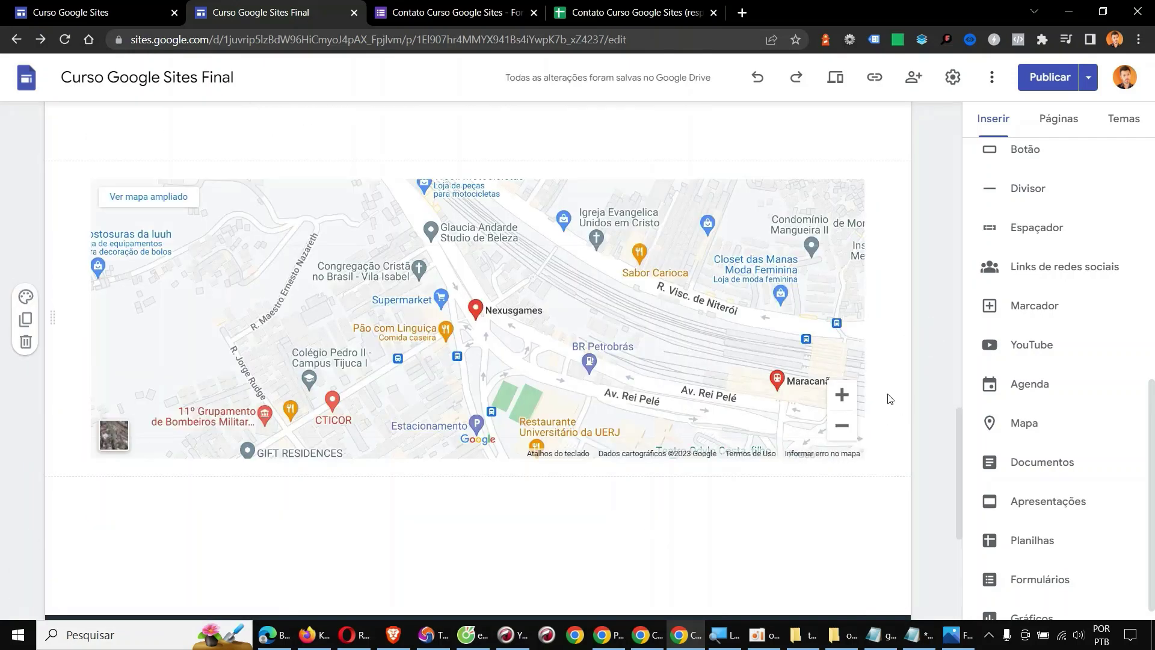
Preview the Contato page, checking the form and map in the desktop layout and in the phone layout.
{"action": "left_click", "coordinate": [833, 77]}
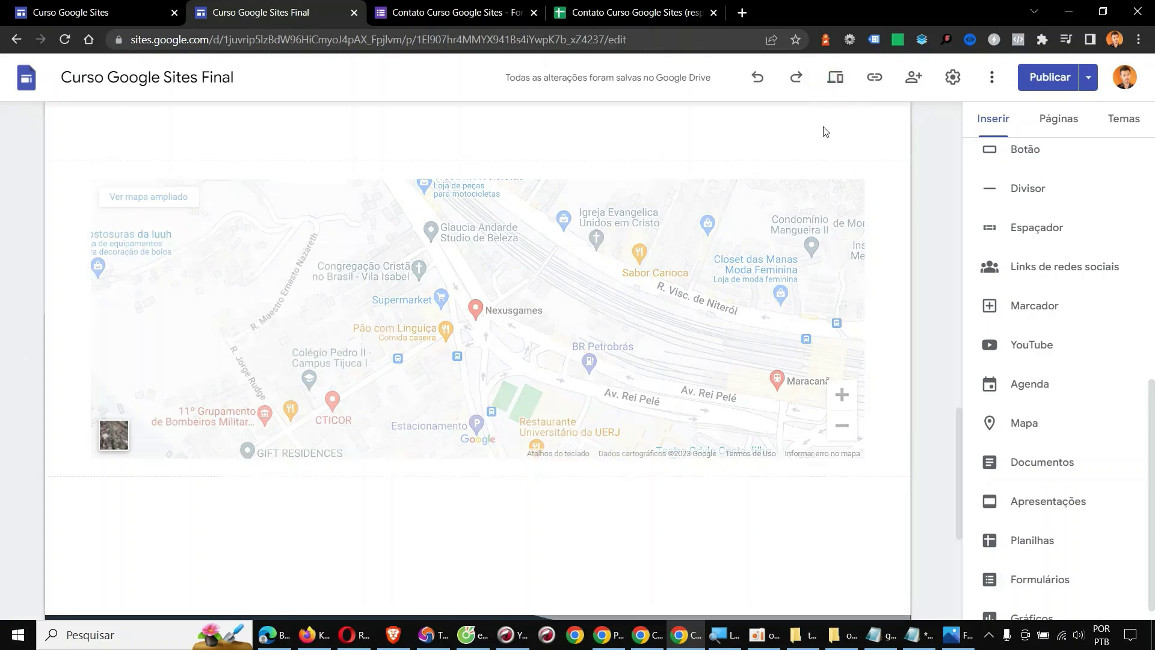
{"action": "scroll", "coordinate": [199, 301], "scroll_direction": "down", "scroll_amount": 4}
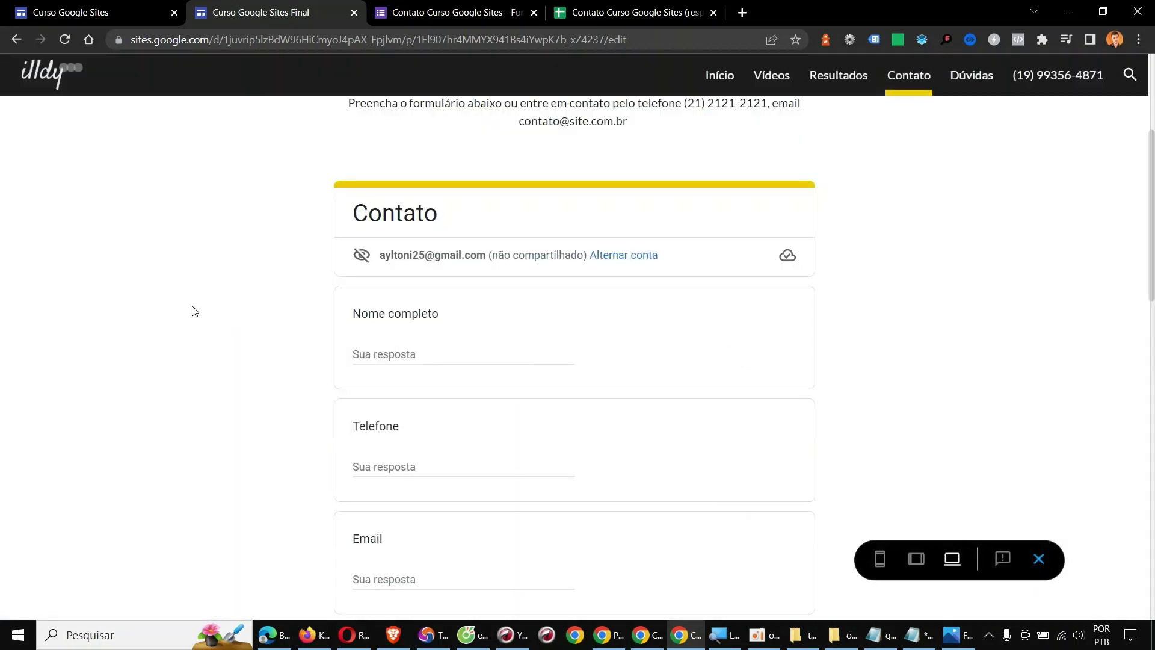
{"action": "scroll", "coordinate": [192, 311], "scroll_direction": "down", "scroll_amount": 15}
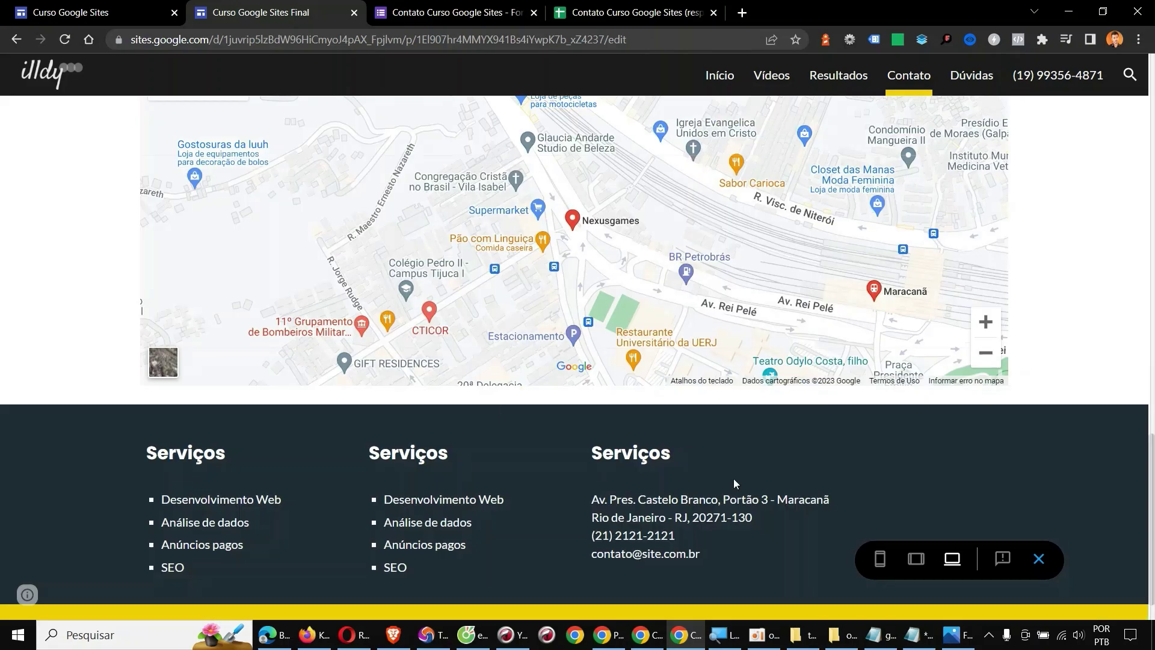
{"action": "left_click", "coordinate": [879, 558]}
{"action": "scroll", "coordinate": [586, 327], "scroll_direction": "up", "scroll_amount": 4}
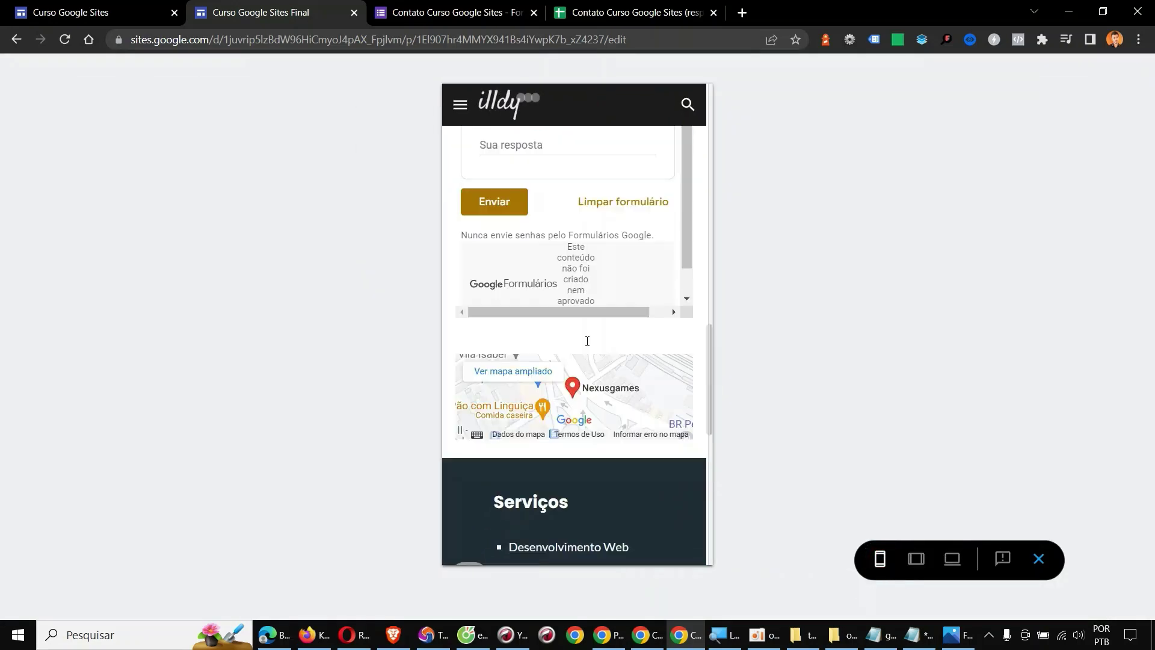
Examine how the embedded form and the map fit the phone preview, leave the preview and look over the Contato page in the editor.
{"action": "scroll", "coordinate": [466, 310], "scroll_direction": "up", "scroll_amount": 4}
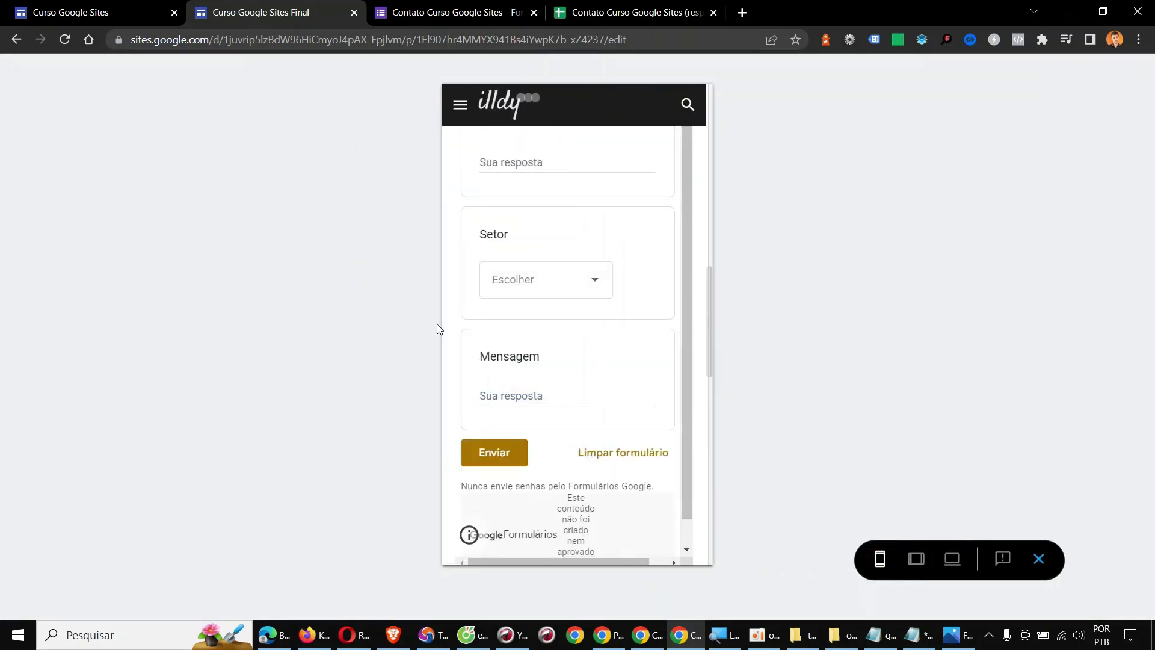
{"action": "scroll", "coordinate": [475, 333], "scroll_direction": "up", "scroll_amount": 8}
{"action": "scroll", "coordinate": [445, 339], "scroll_direction": "down", "scroll_amount": 10}
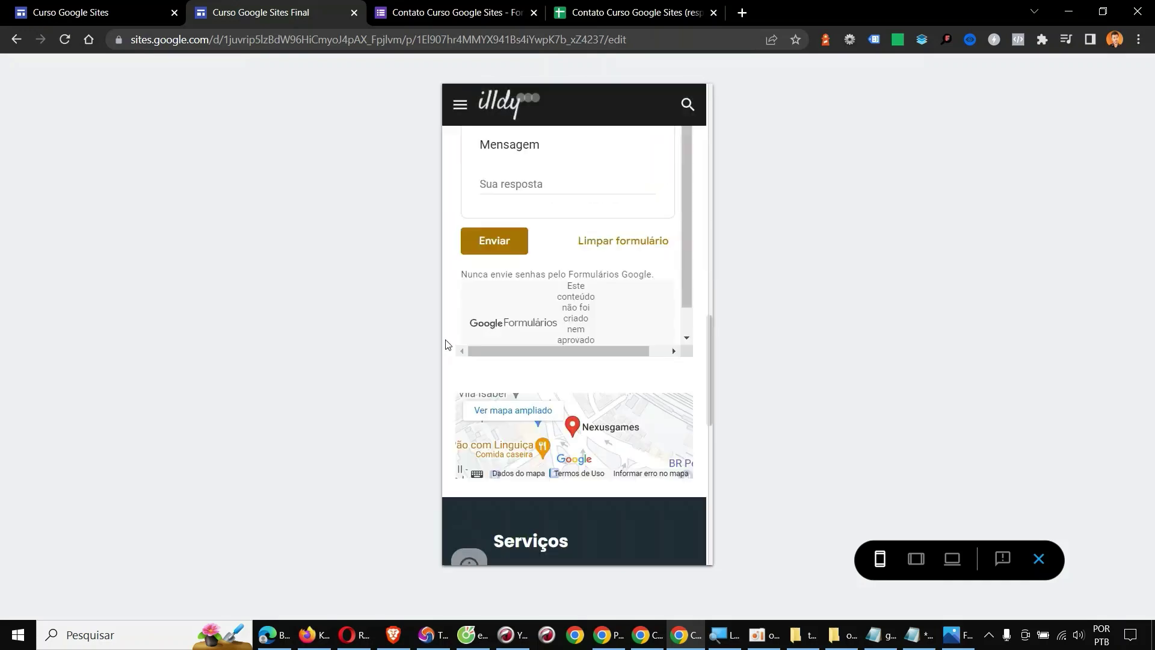
{"action": "scroll", "coordinate": [446, 344], "scroll_direction": "up", "scroll_amount": 4}
{"action": "scroll", "coordinate": [445, 344], "scroll_direction": "down", "scroll_amount": 4}
{"action": "scroll", "coordinate": [685, 233], "scroll_direction": "down", "scroll_amount": 1}
{"action": "scroll", "coordinate": [685, 264], "scroll_direction": "up", "scroll_amount": 1}
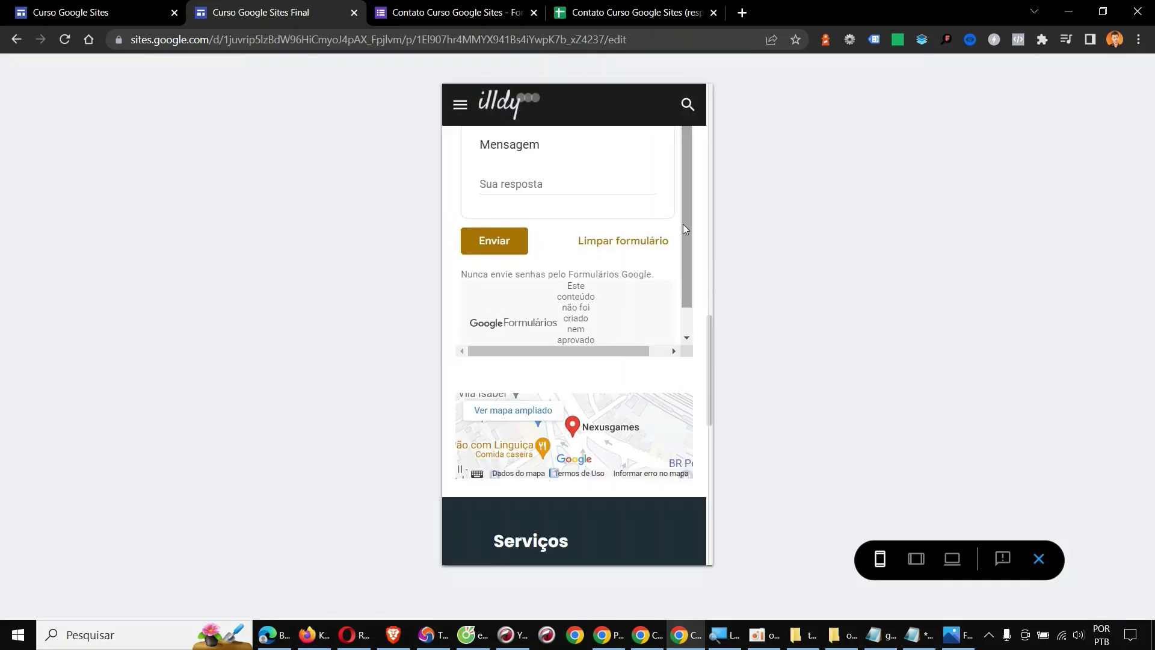
{"action": "left_click", "coordinate": [1038, 558]}
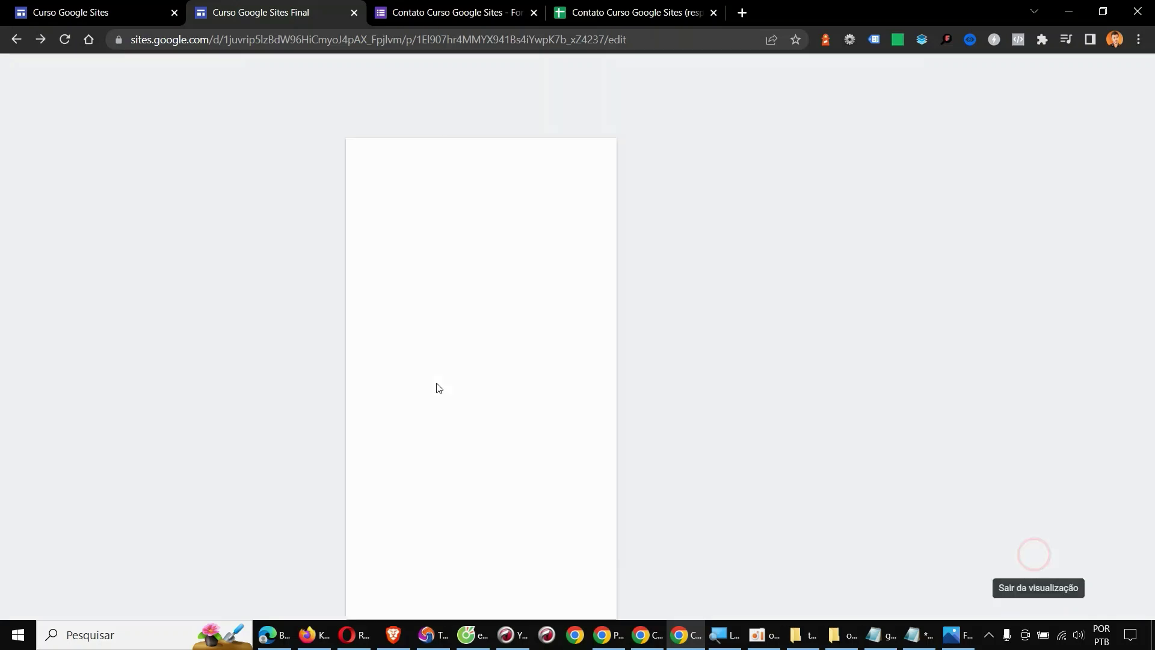
{"action": "scroll", "coordinate": [128, 470], "scroll_direction": "down", "scroll_amount": 15}
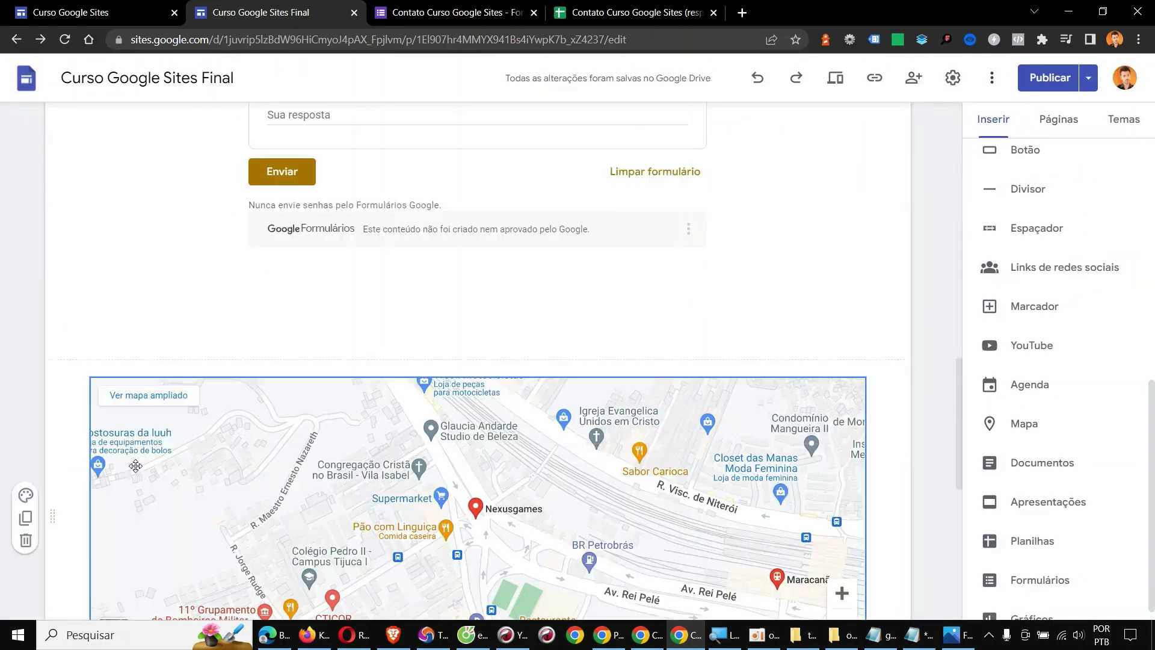
{"action": "scroll", "coordinate": [125, 464], "scroll_direction": "up", "scroll_amount": 15}
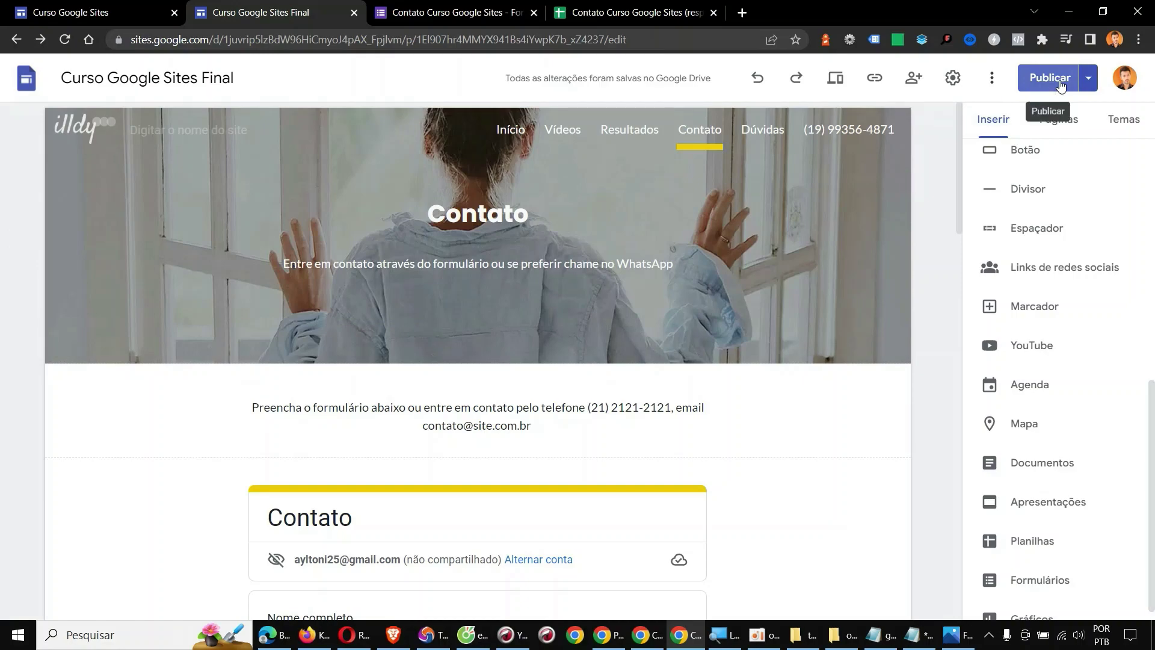